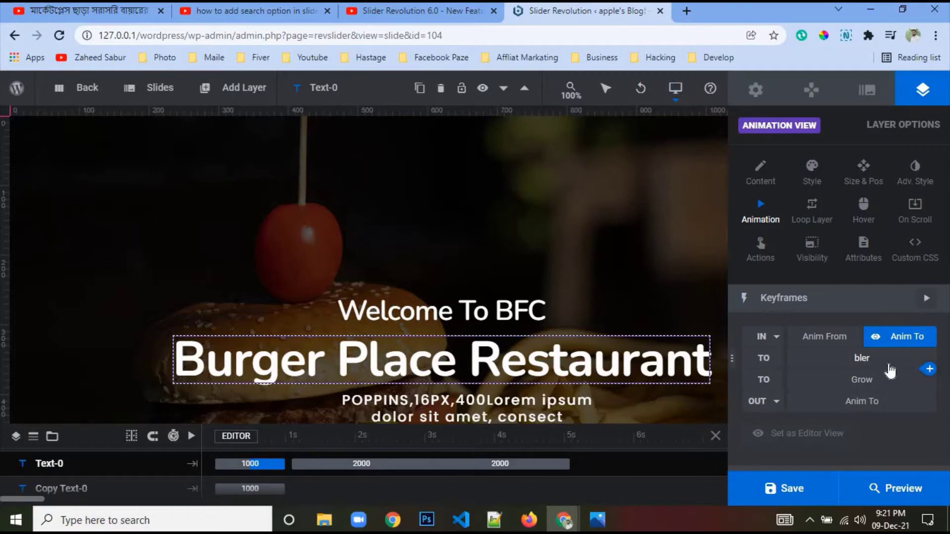
Delete the bler and Grow keyframes from the Burger Place Restaurant heading's animation
right_click(901, 359)
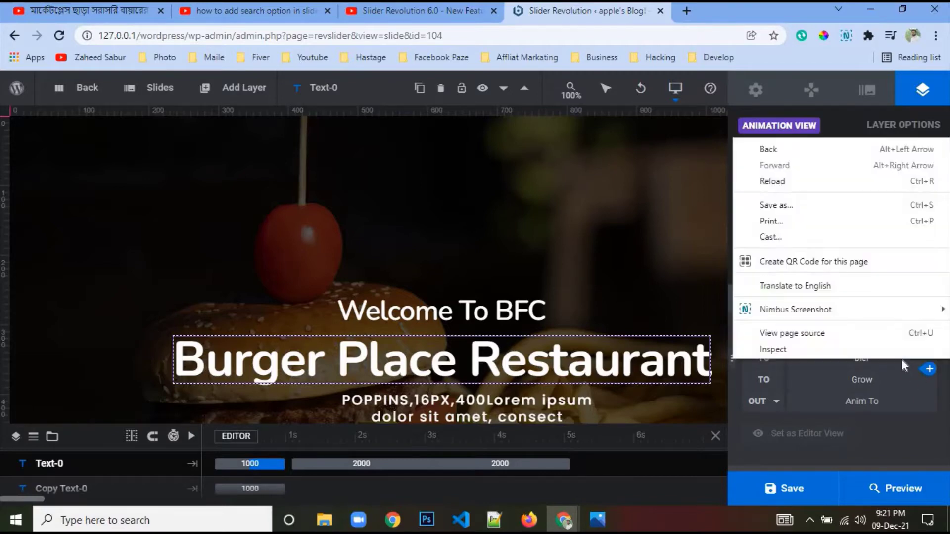
key(Escape)
click(895, 359)
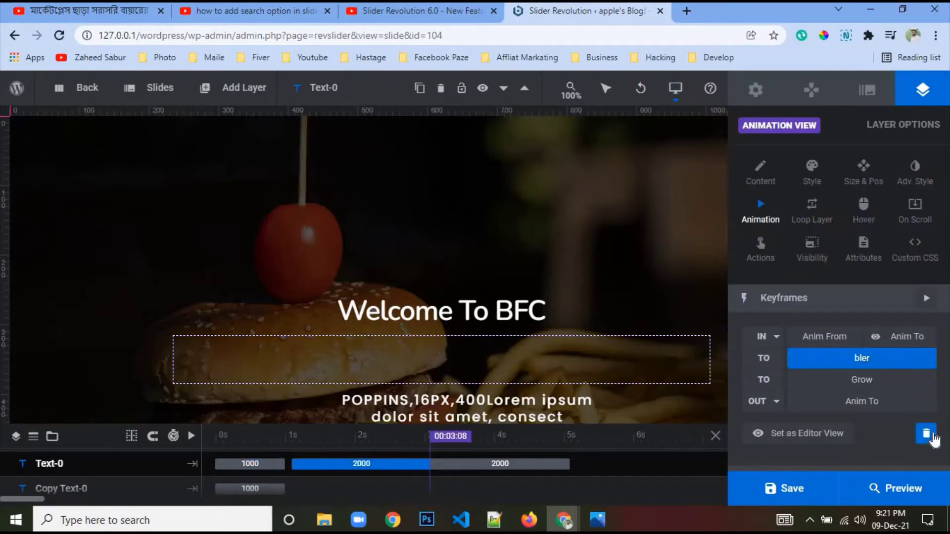
click(927, 433)
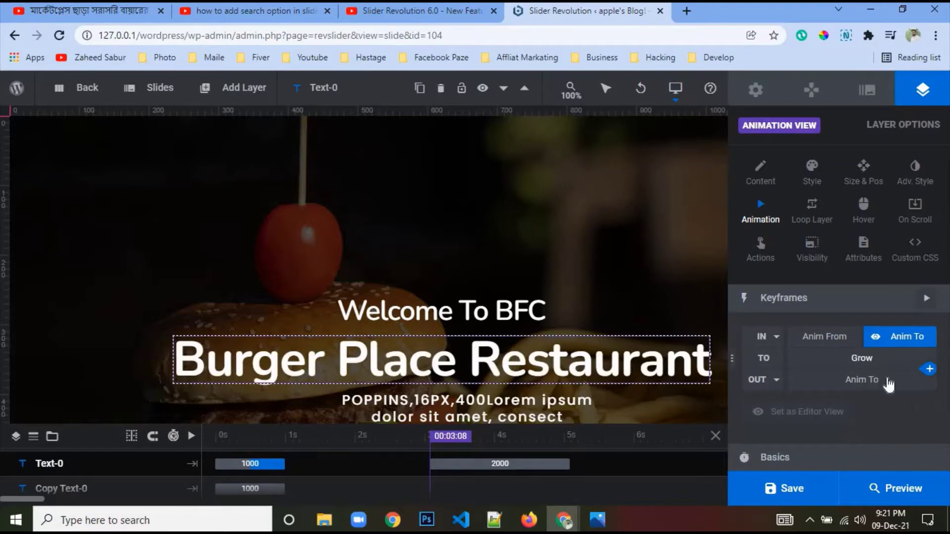
click(925, 414)
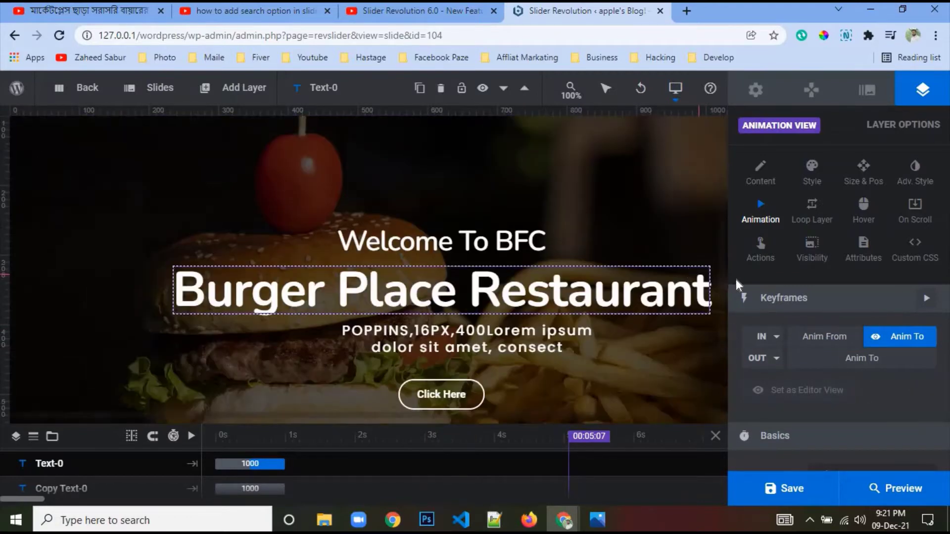
Preview the Pop Ups and Rotations presets, including Smooth Pop Up v.2 and Flip From Top, for the heading's entrance animation
click(775, 337)
scroll(837, 358, down, 3)
scroll(837, 358, down, 2)
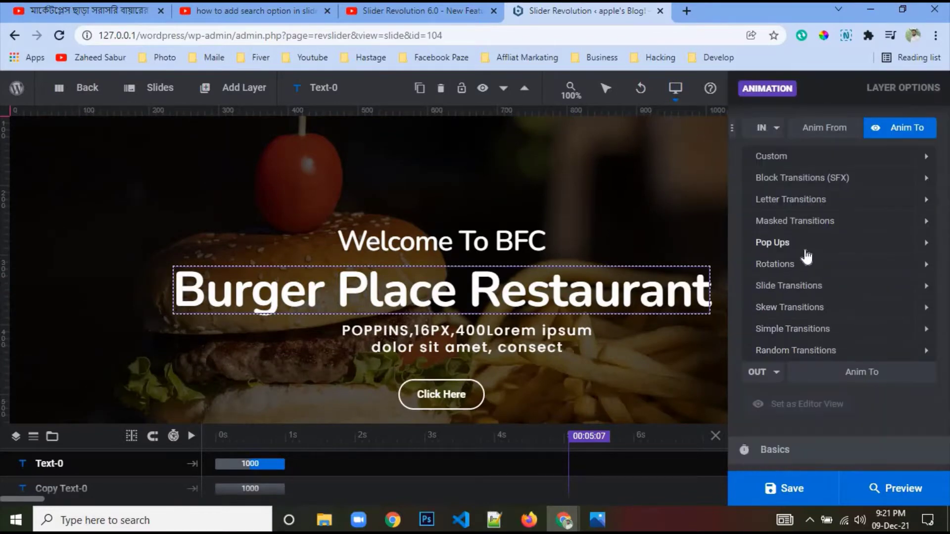
click(806, 245)
click(817, 293)
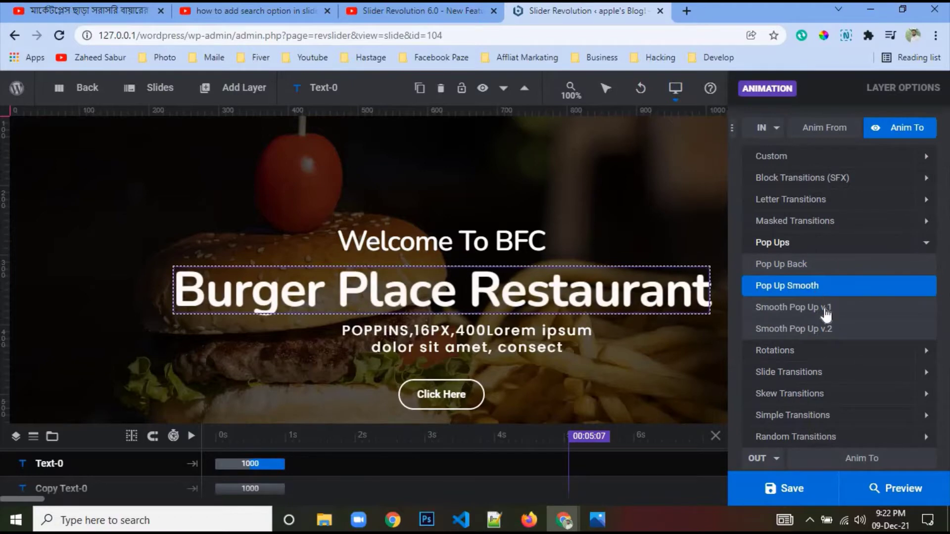
click(822, 308)
click(827, 329)
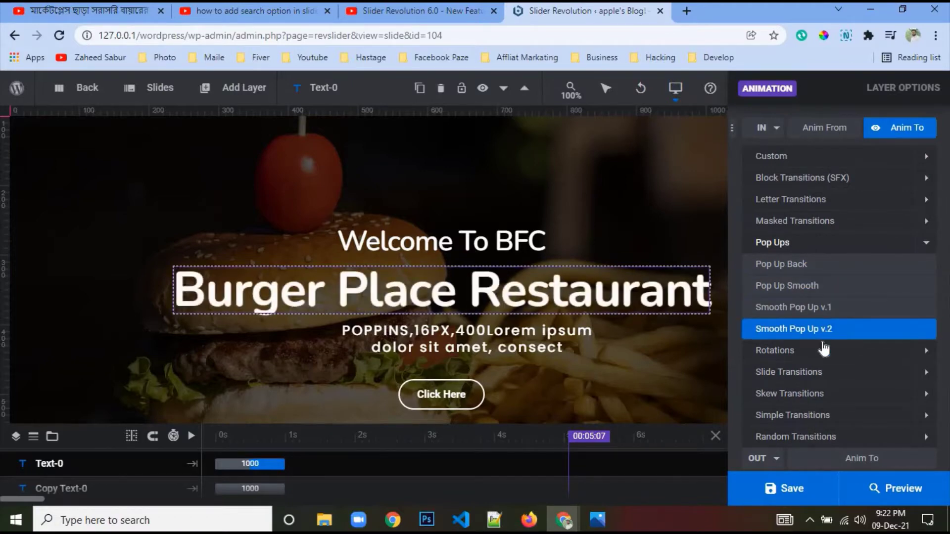
click(821, 351)
click(819, 350)
click(814, 308)
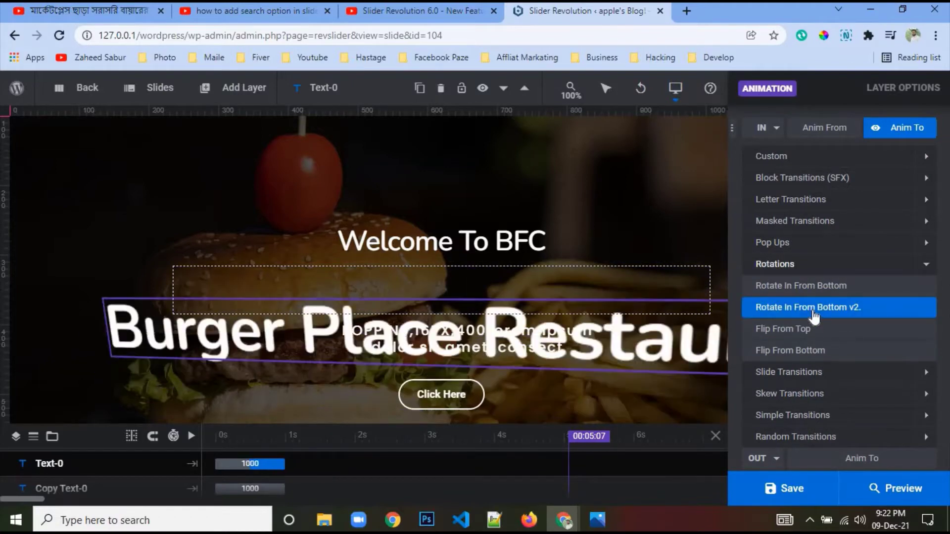
click(817, 329)
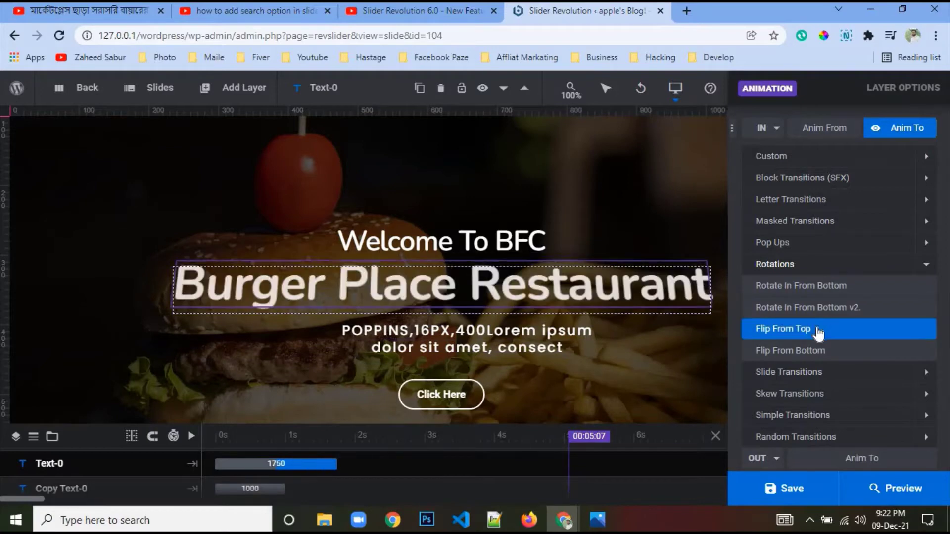
scroll(818, 332, down, 1)
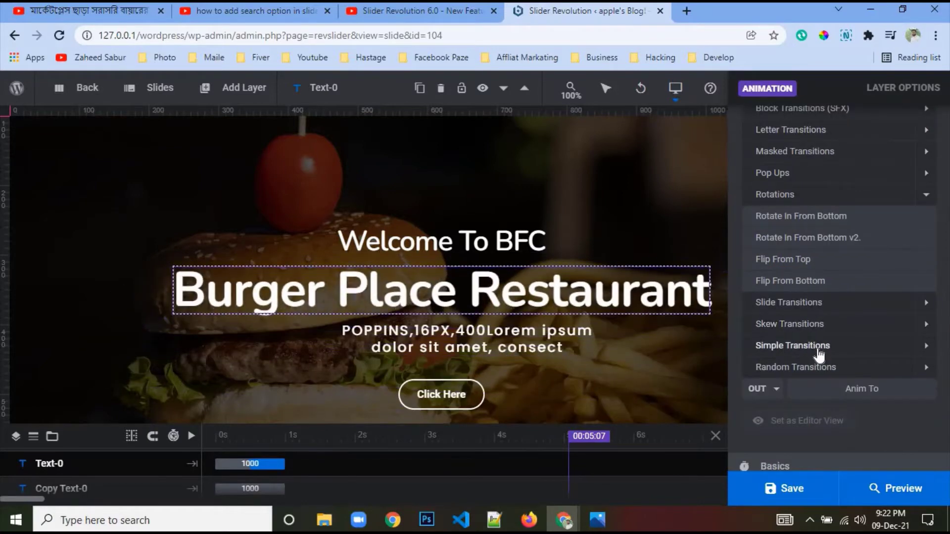
Apply the Fade In preset from the Simple Transitions to the heading's entrance animation
click(814, 345)
click(819, 283)
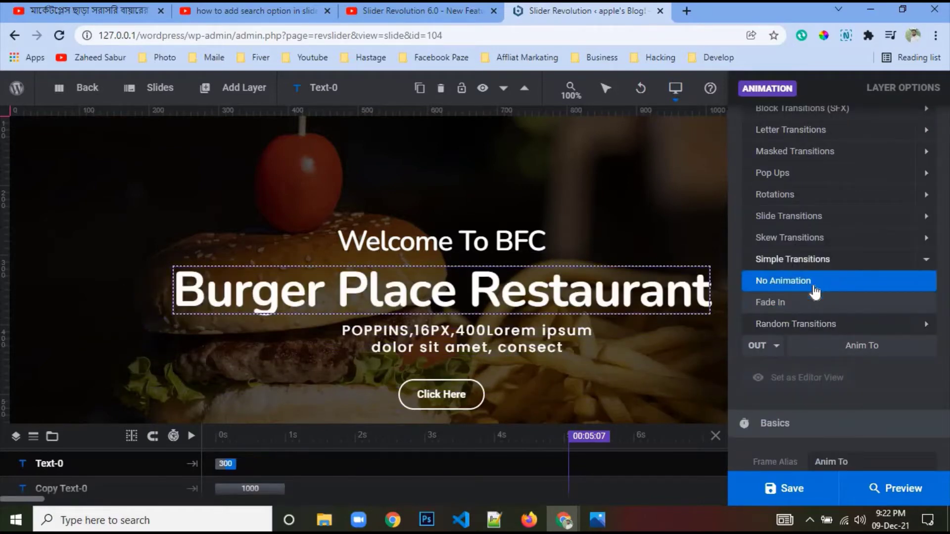
click(805, 301)
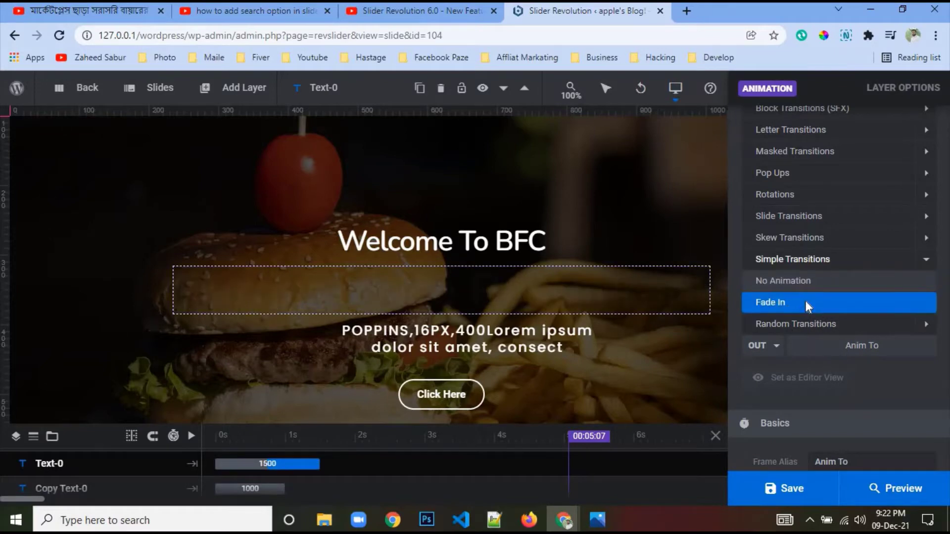
scroll(805, 301, down, 5)
scroll(805, 303, up, 1)
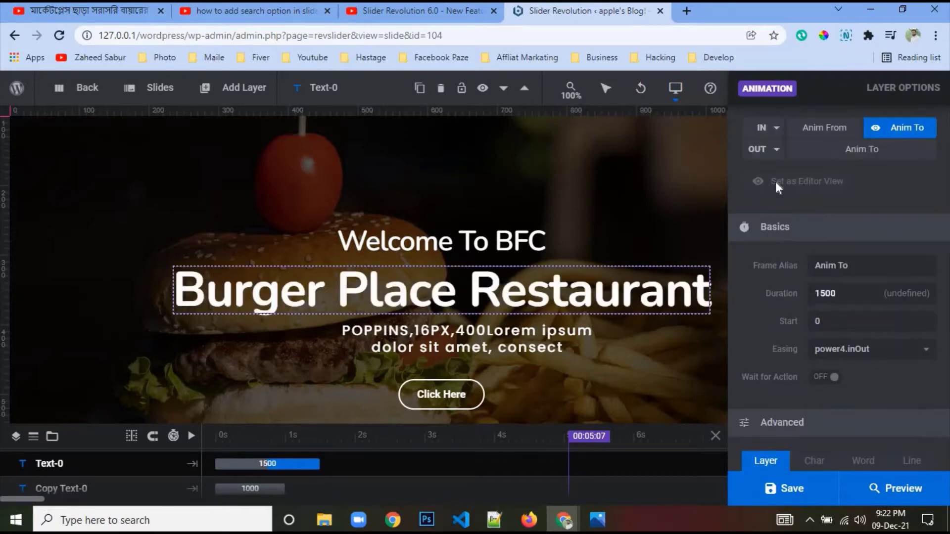
Set the heading's entrance transition to the No Animation preset
click(774, 128)
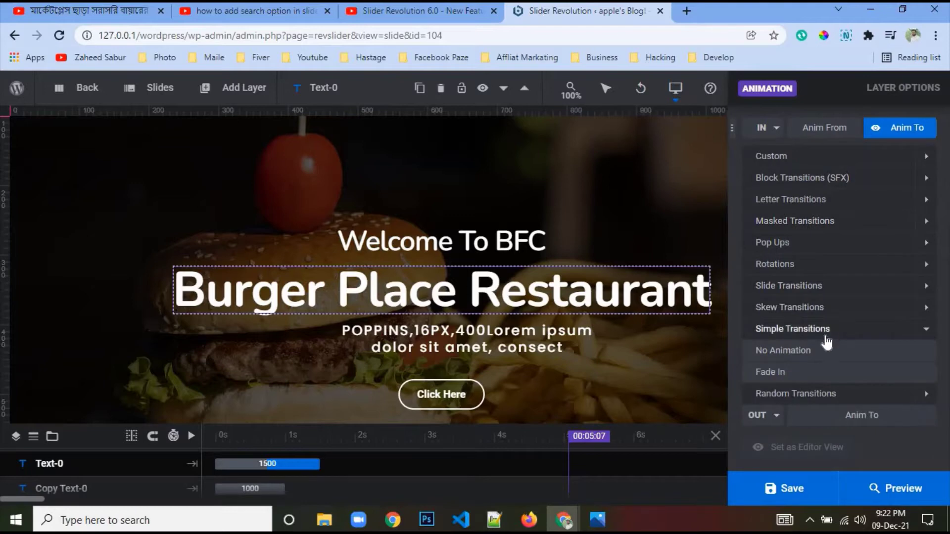
click(805, 350)
scroll(836, 277, up, 1)
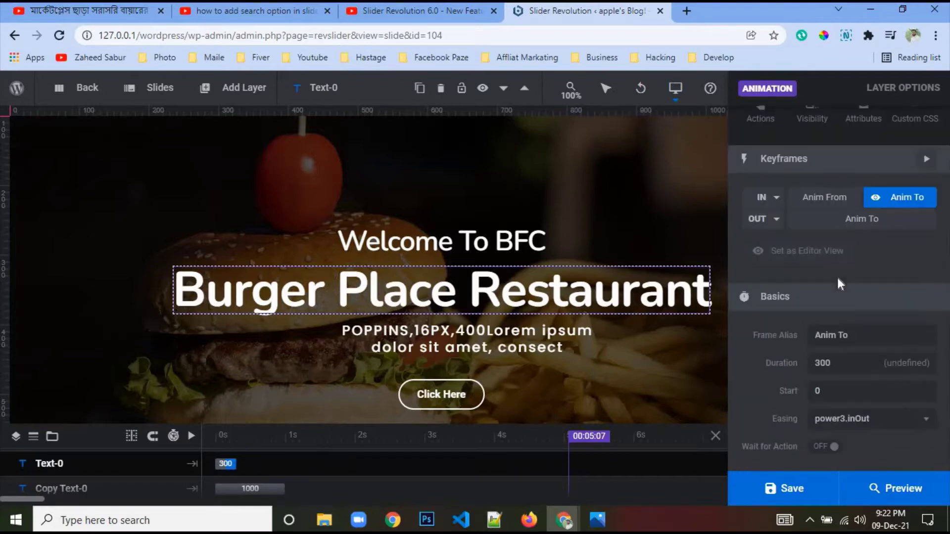
Add a keyframe after the heading's entrance, name it grow, and enter a duration of 2000
click(929, 209)
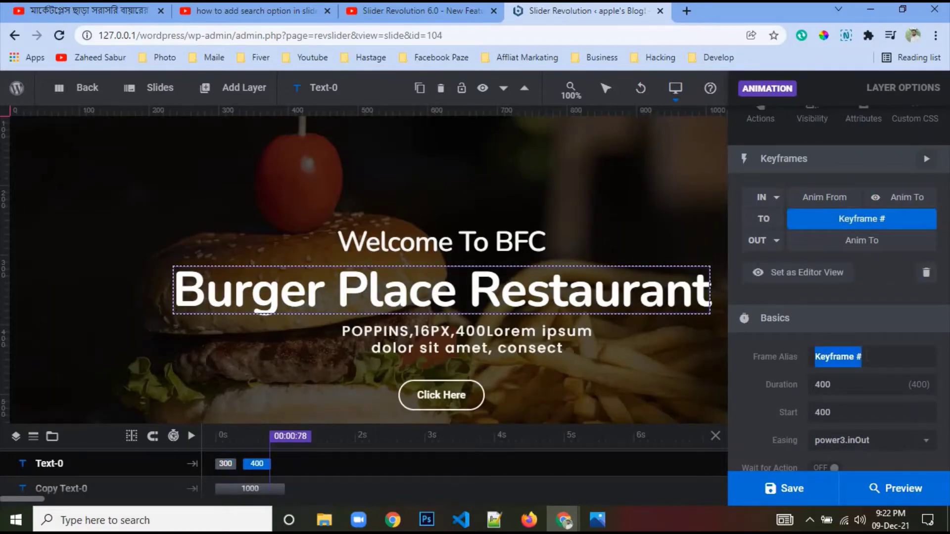
text(grow)
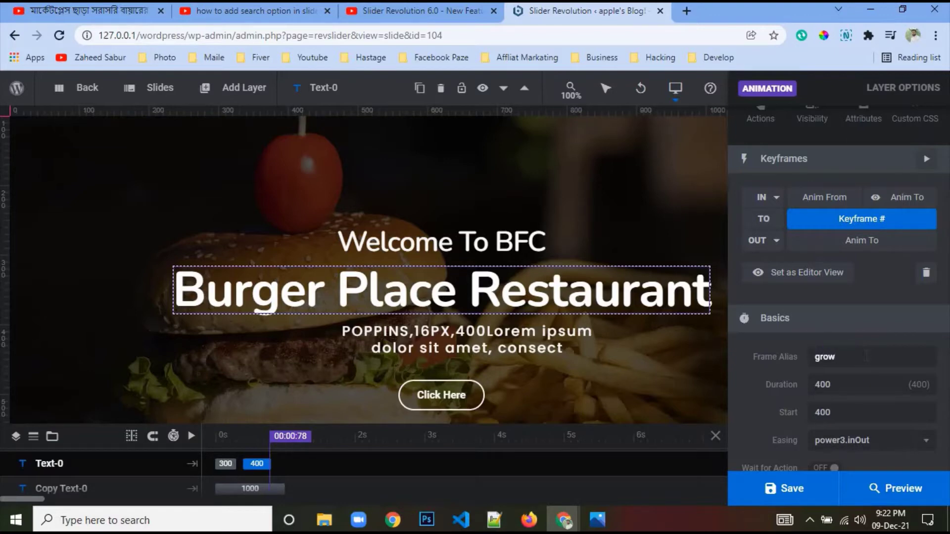
scroll(866, 357, down, 1)
key(Tab)
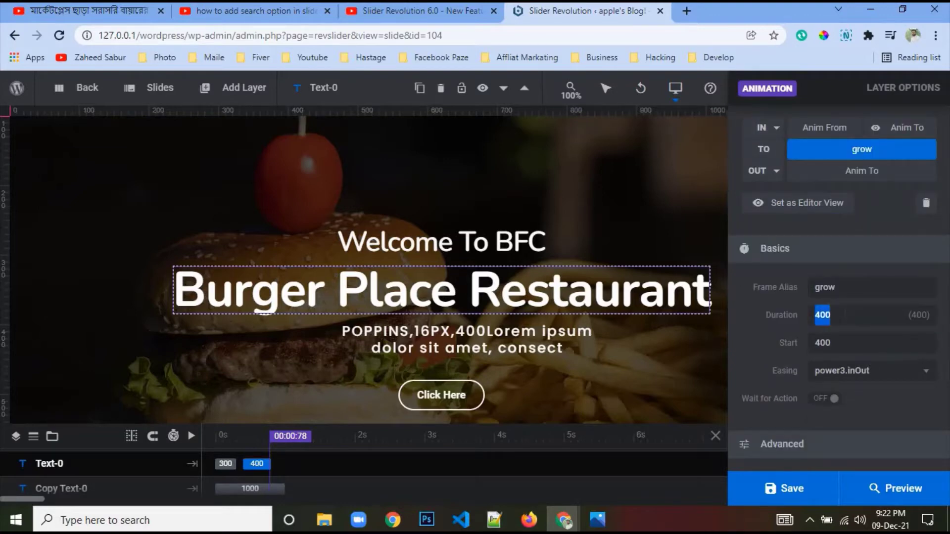
text(20)
scroll(800, 310, down, 1)
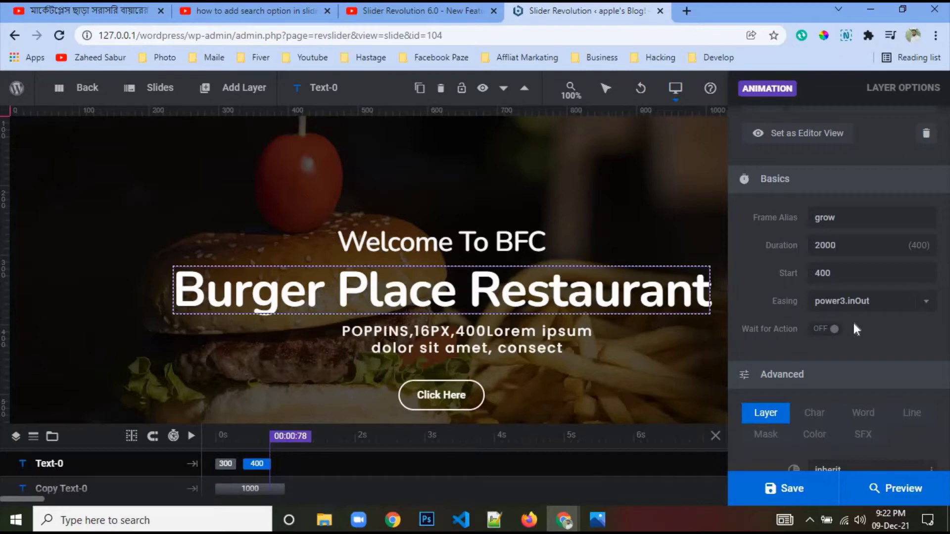
scroll(517, 327, down, 2)
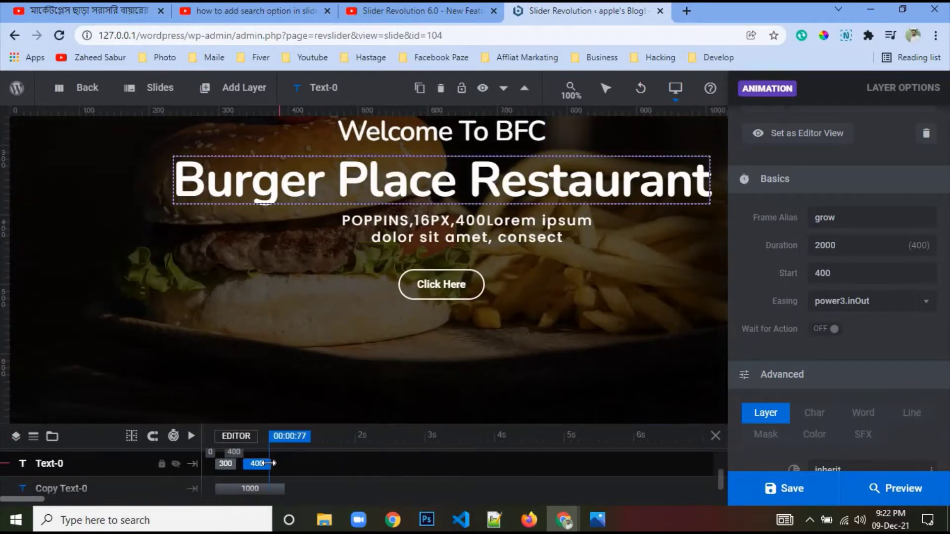
Try retiming the grow keyframe with a start of 740 and a duration of 400, and stretch it to about 1730
drag(271, 464, 296, 466)
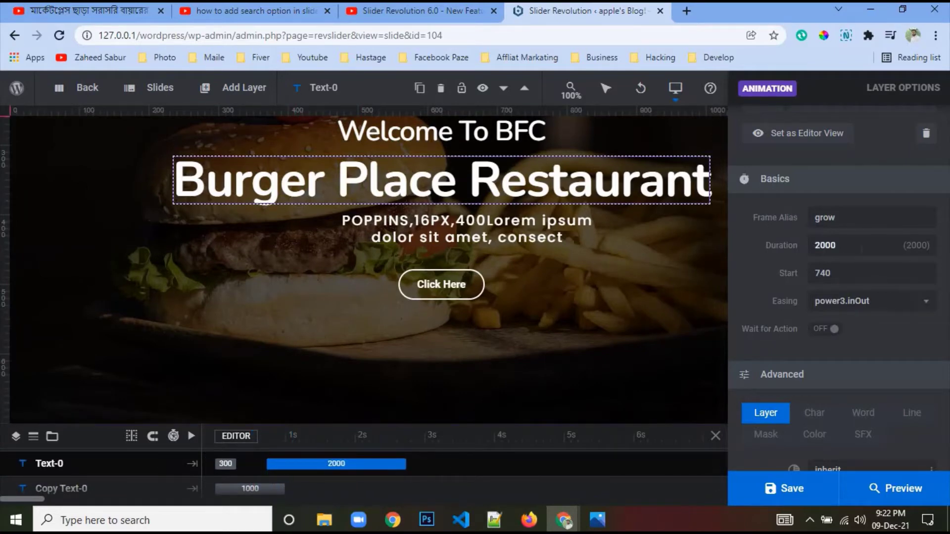
click(861, 247)
key(BackSpace)
text(400)
key(shift+Tab)
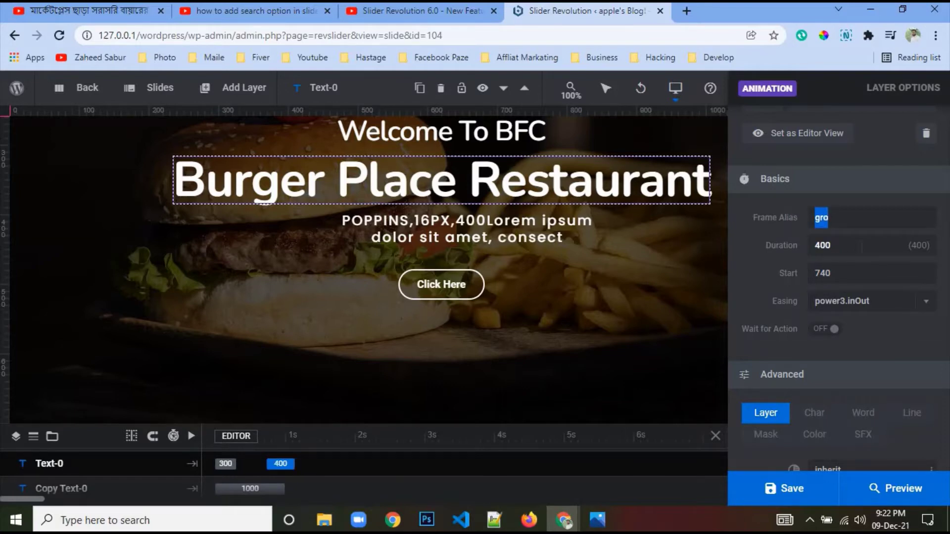
text(w)
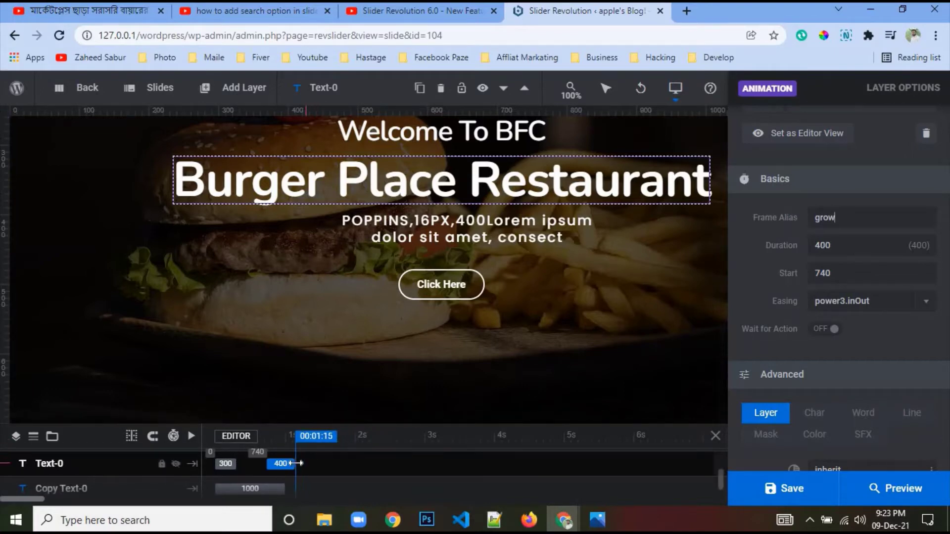
drag(311, 465, 389, 465)
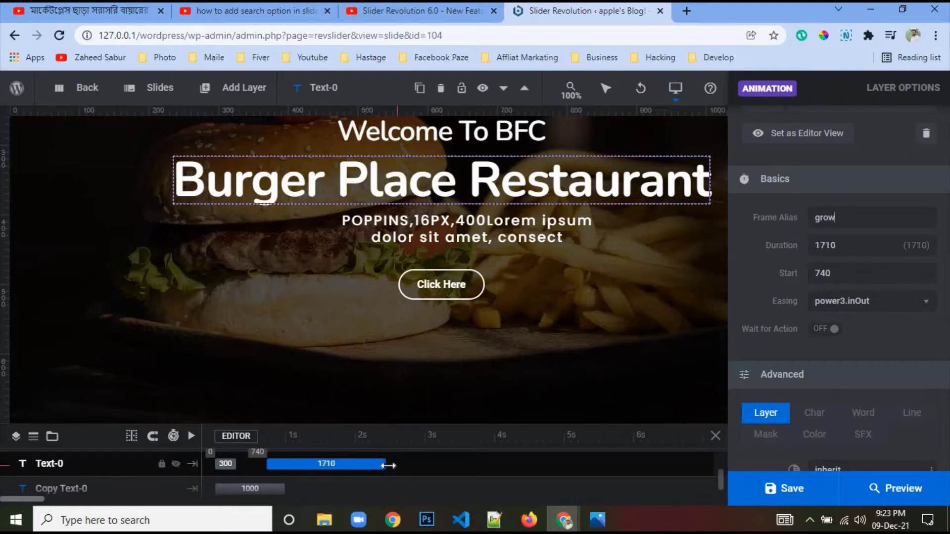
Set the grow keyframe's start to 400 and its duration to 2000
double_click(822, 273)
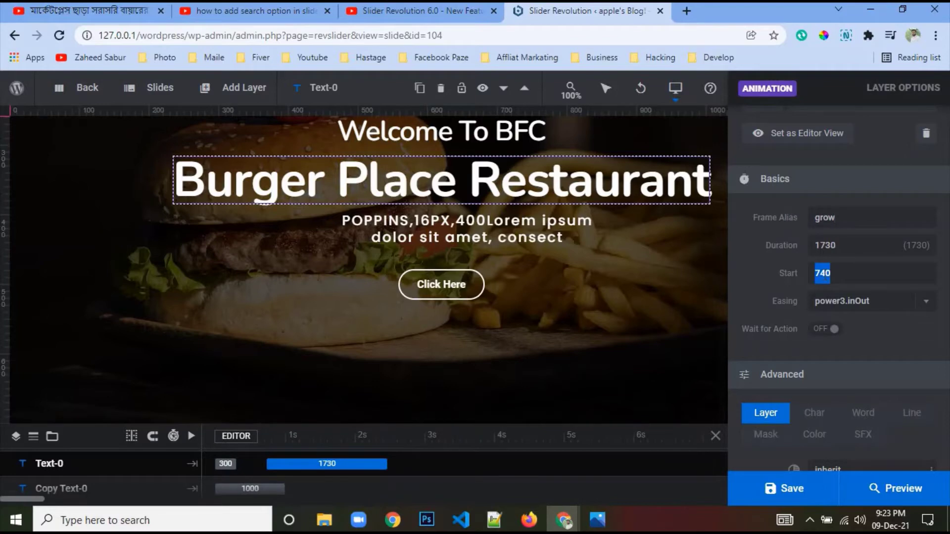
text(400)
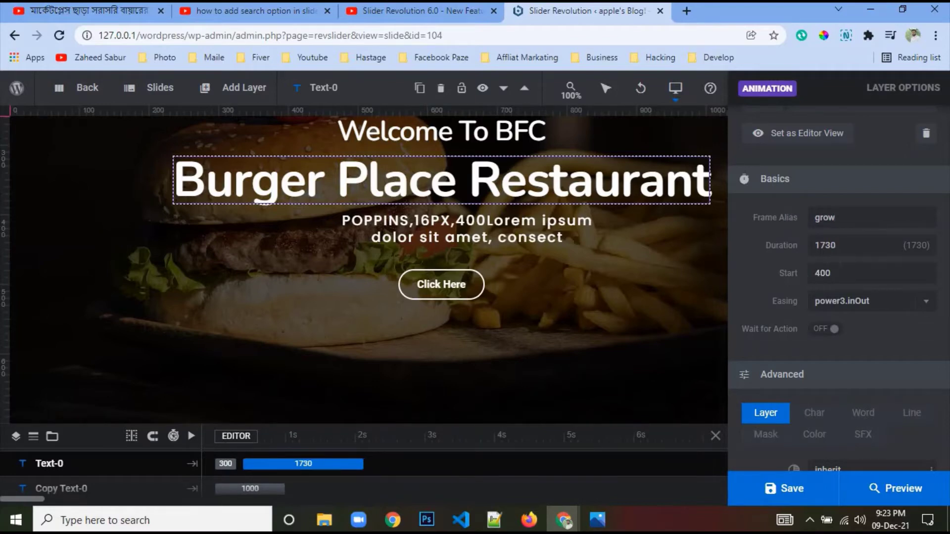
double_click(824, 245)
text(2000)
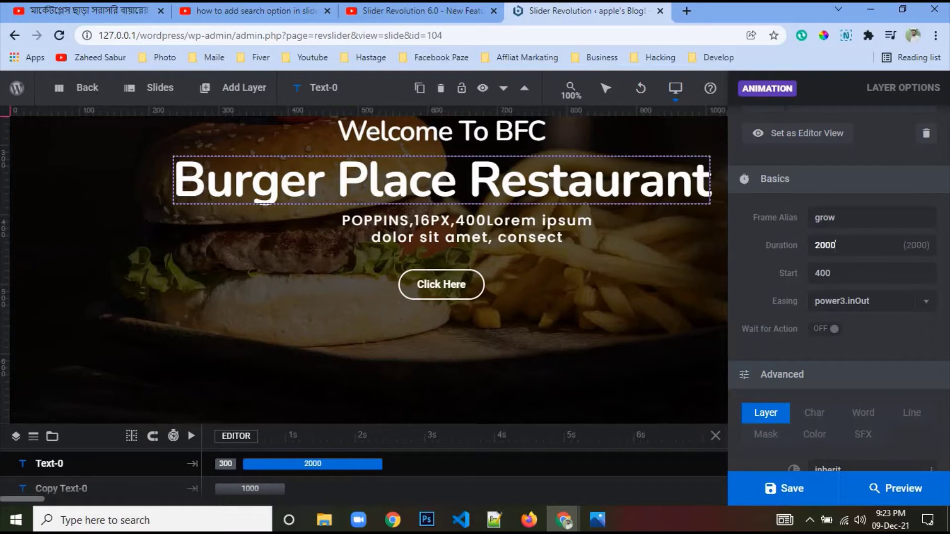
Set the grow keyframe's horizontal and vertical scale to 1.2 and save the slide
scroll(878, 309, down, 3)
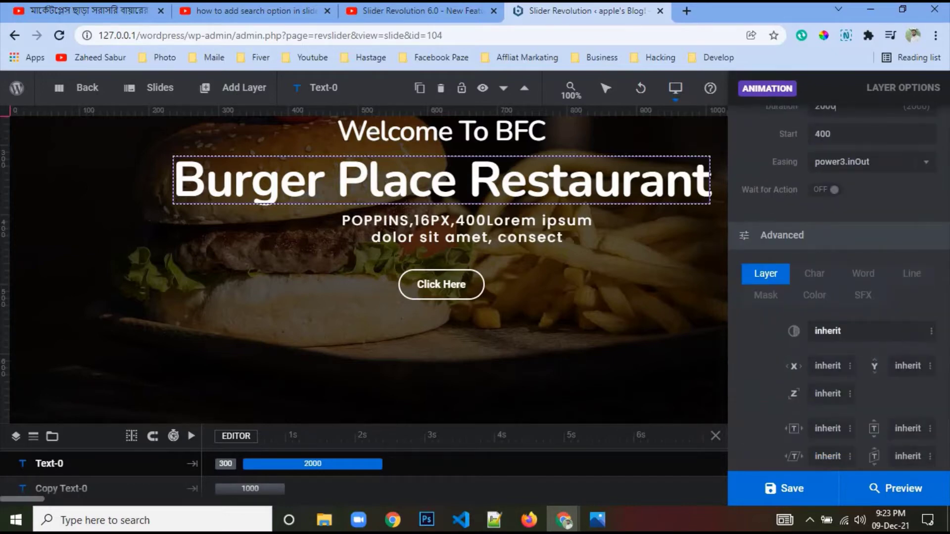
scroll(873, 330, down, 3)
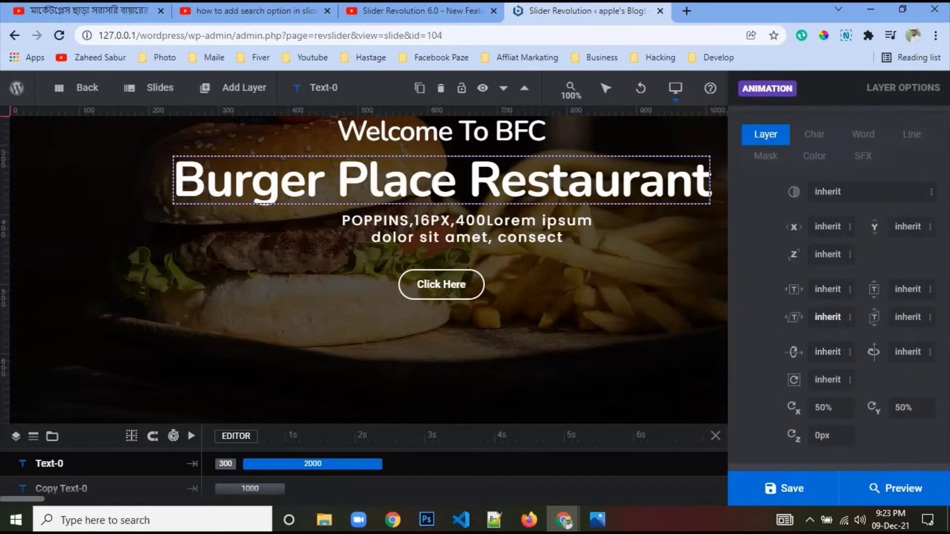
click(828, 291)
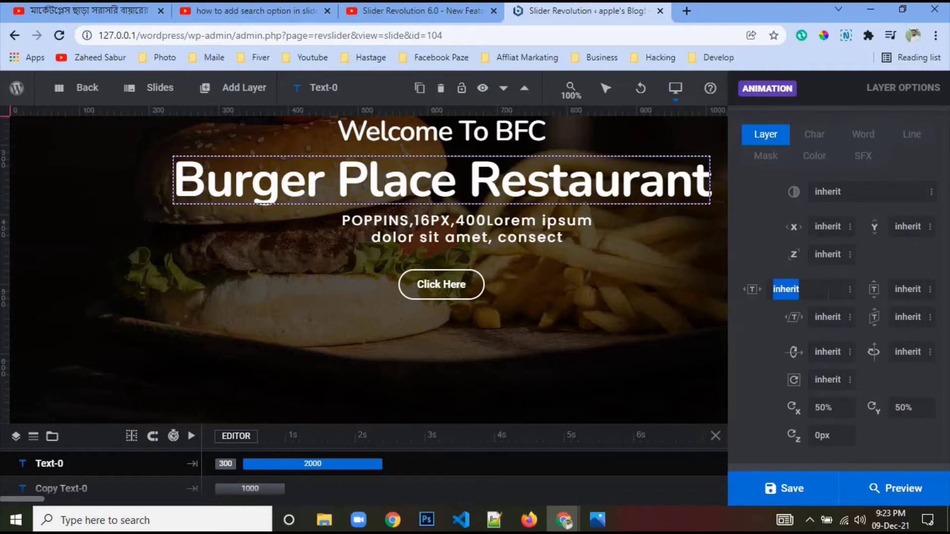
text(1.)
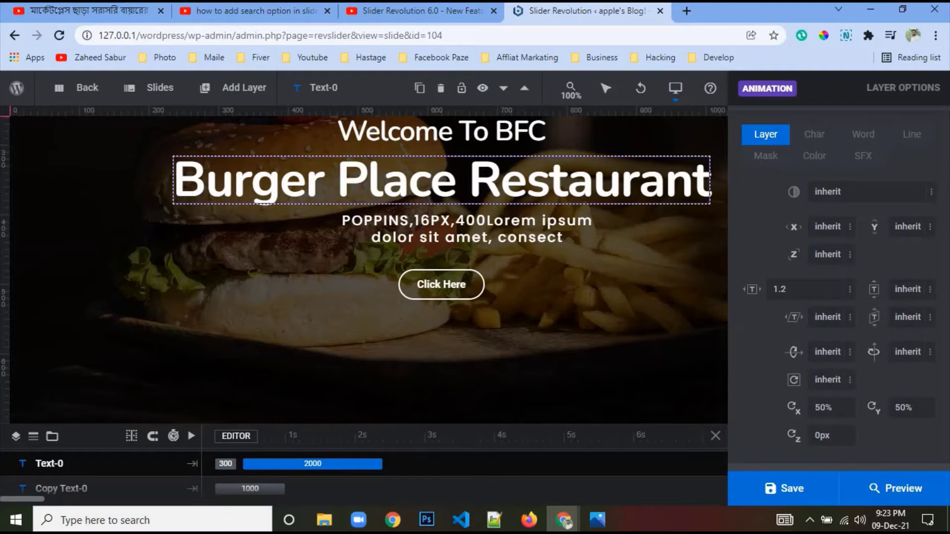
text(2)
key(Tab)
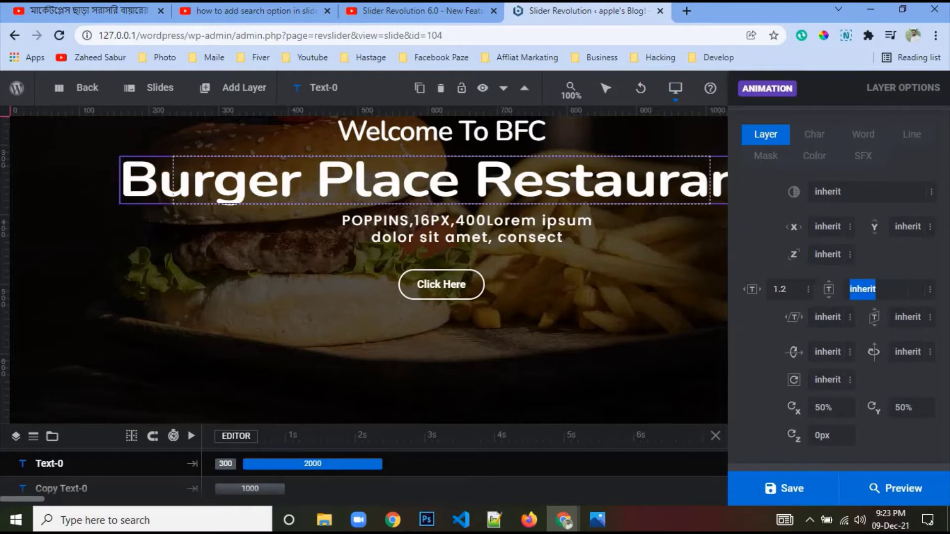
text(1.2)
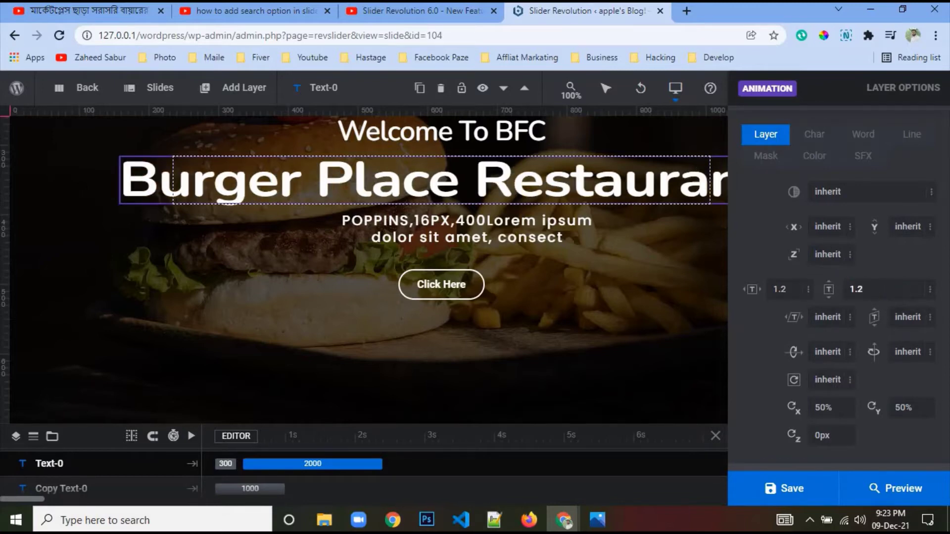
scroll(841, 390, down, 4)
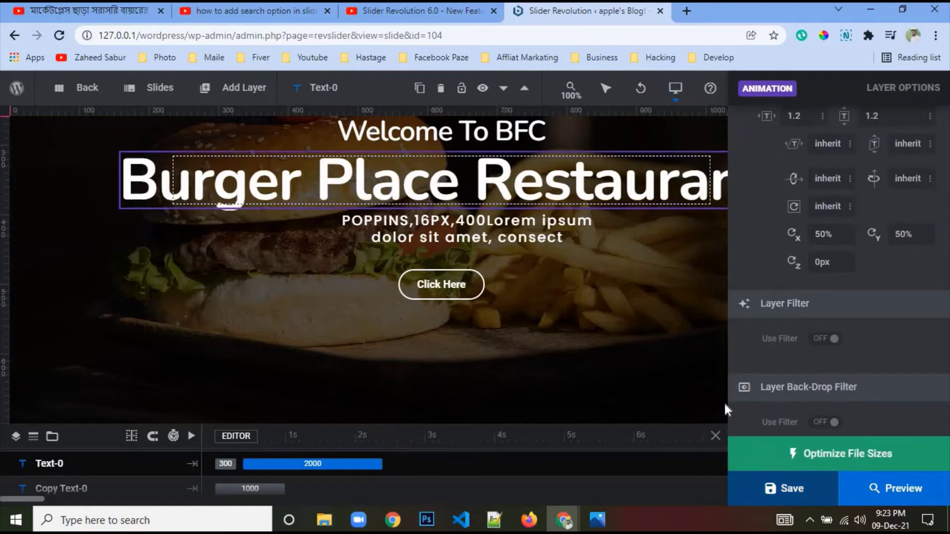
key(ctrl+s)
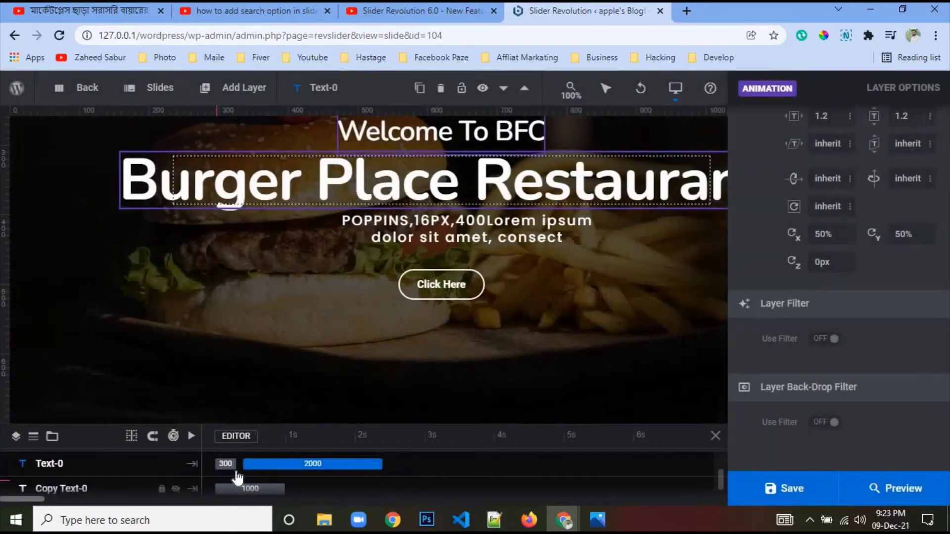
Play back the heading's animation and try to add a keyframe directly after the entrance's Anim To frame
click(192, 436)
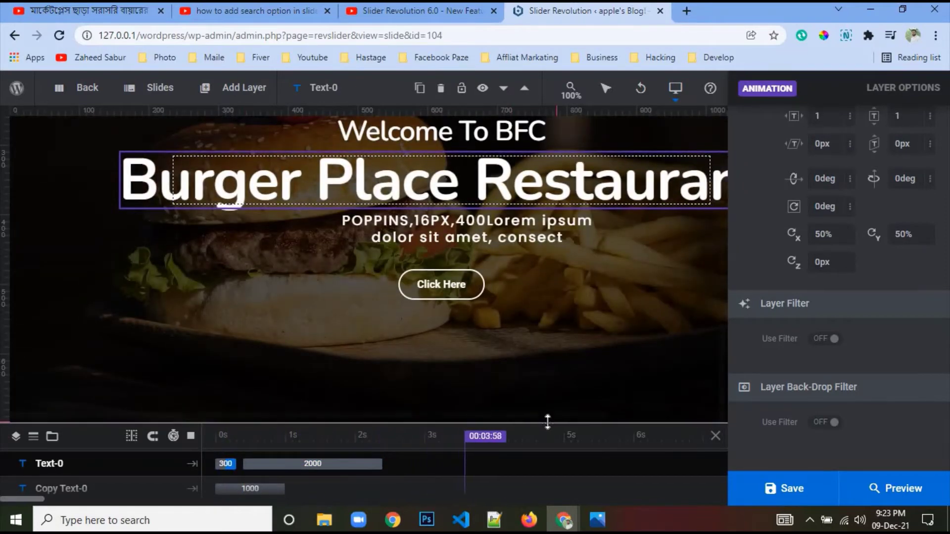
scroll(875, 341, up, 10)
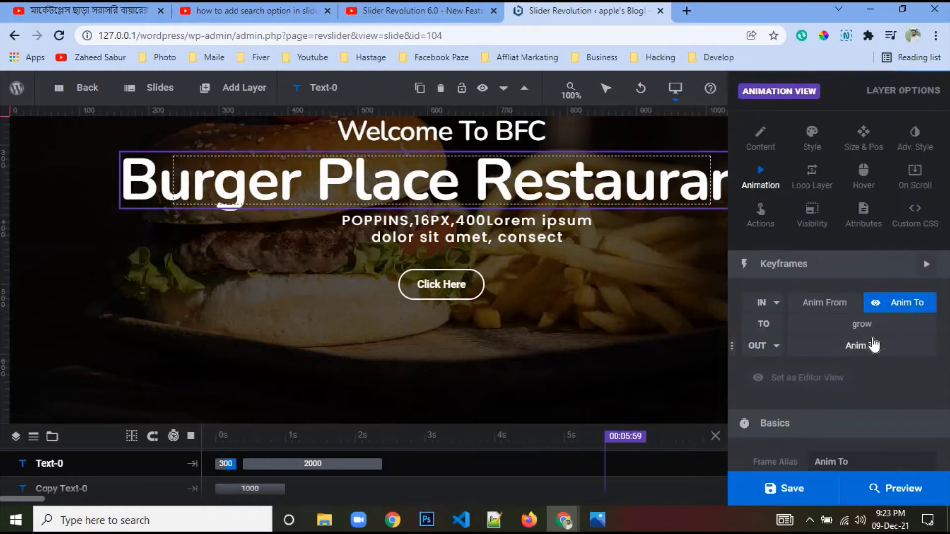
click(930, 314)
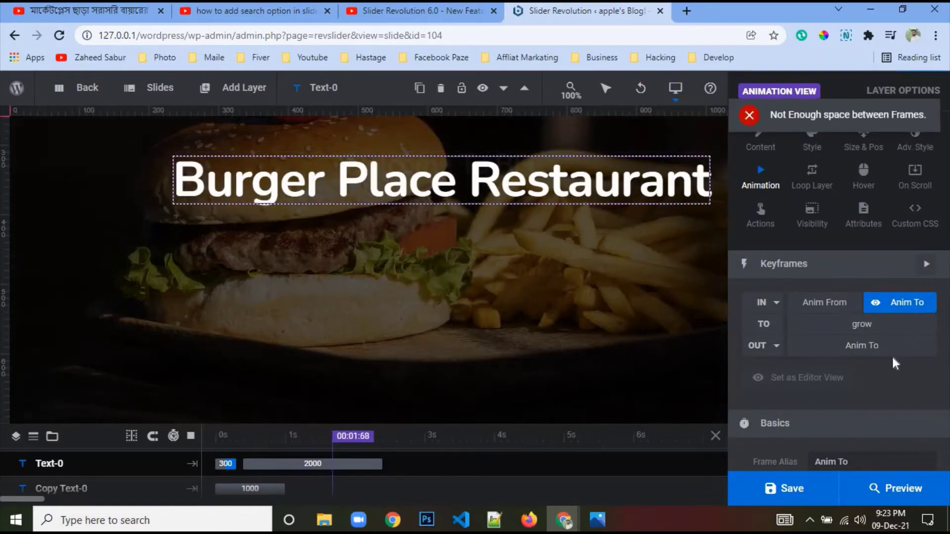
scroll(841, 376, down, 2)
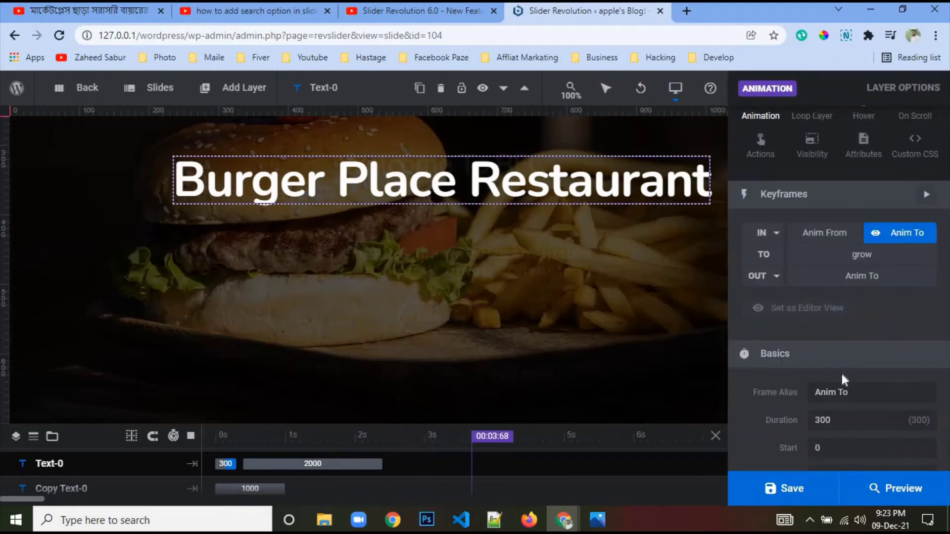
scroll(841, 373, down, 5)
scroll(843, 378, up, 5)
scroll(842, 381, up, 3)
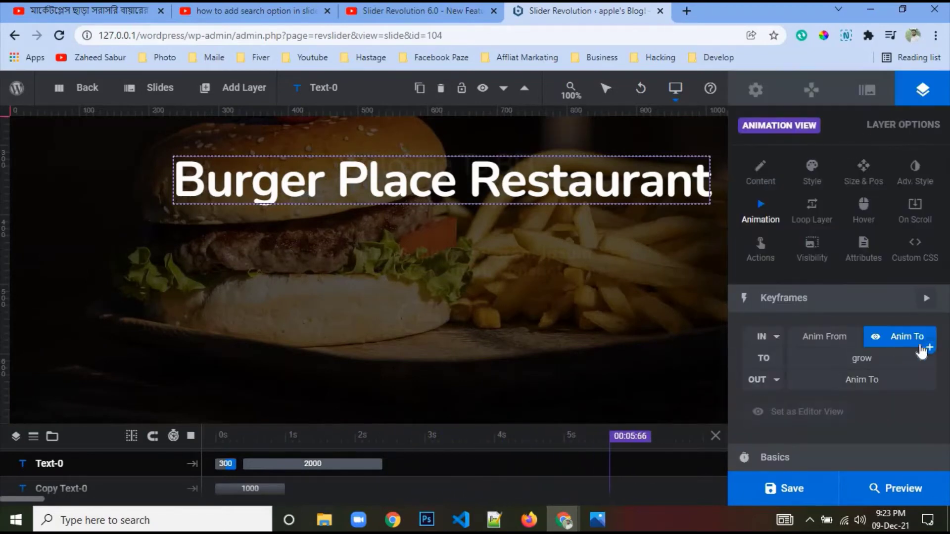
click(930, 350)
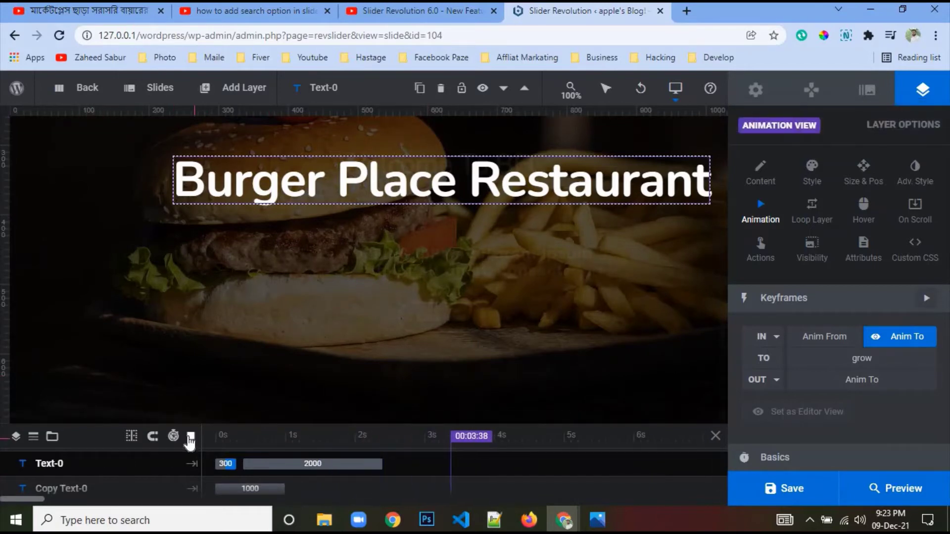
click(191, 436)
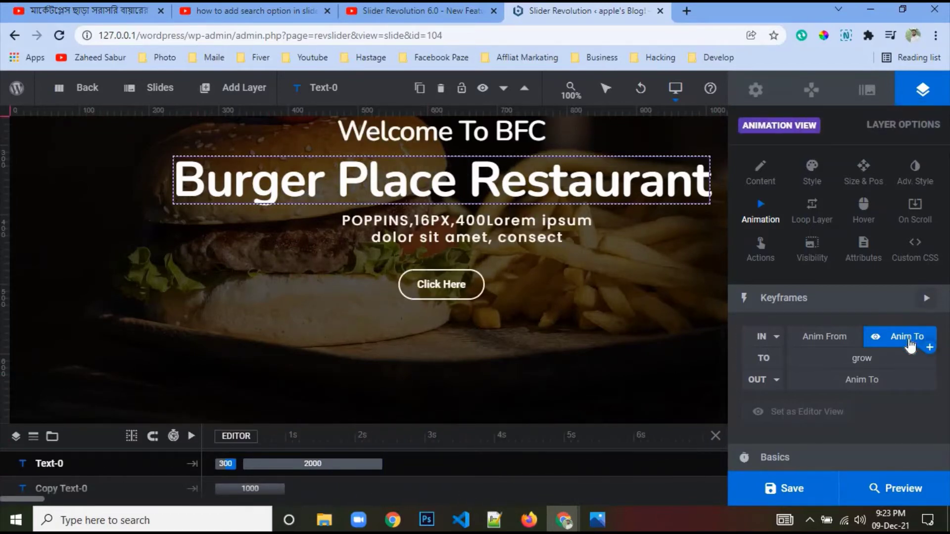
click(930, 350)
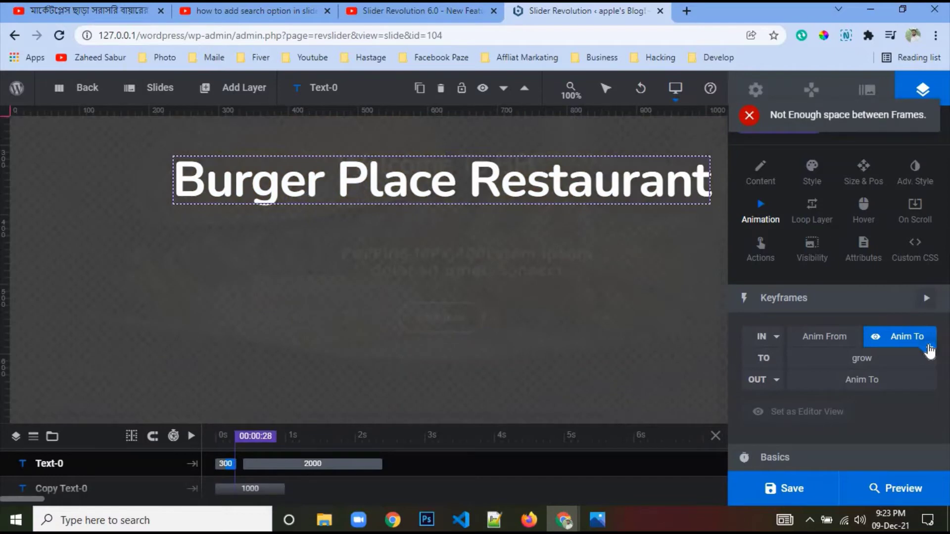
Add a keyframe after the grow keyframe and name it blcar
scroll(919, 312, down, 1)
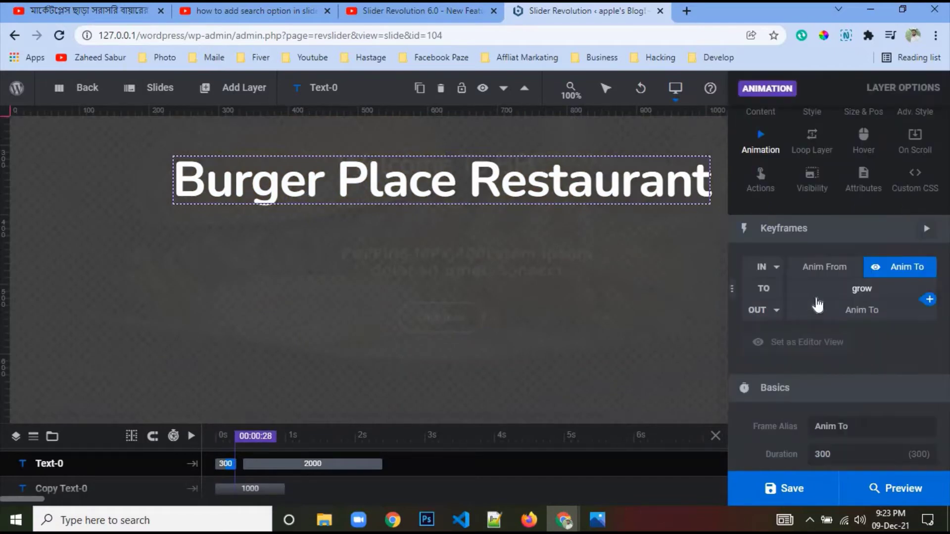
click(930, 300)
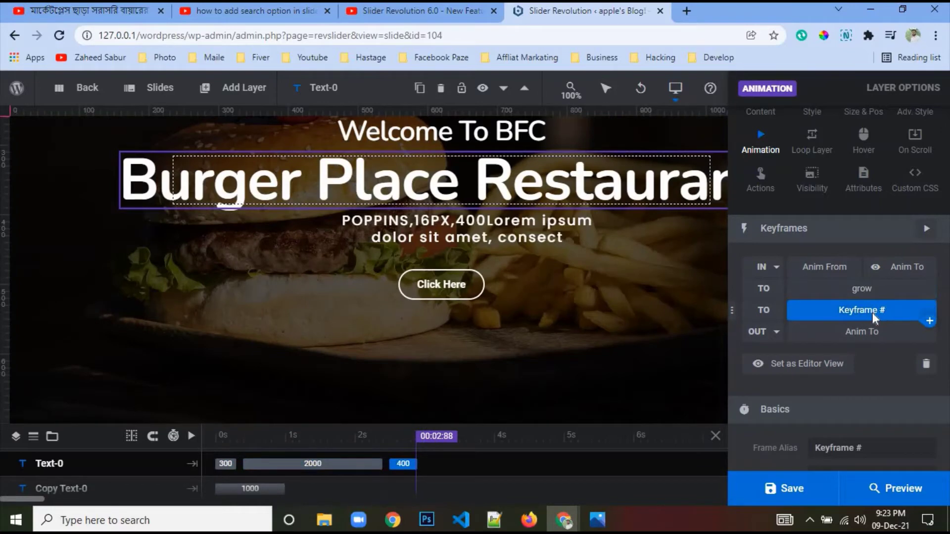
scroll(873, 316, down, 1)
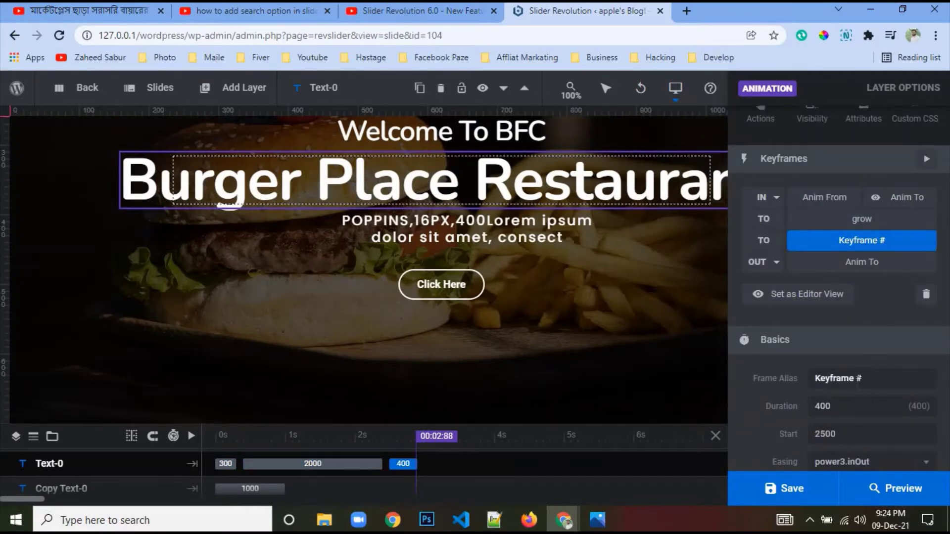
triple_click(851, 378)
text(blcar)
Lengthen the blcar keyframe, setting its duration to 2000
scroll(856, 360, down, 1)
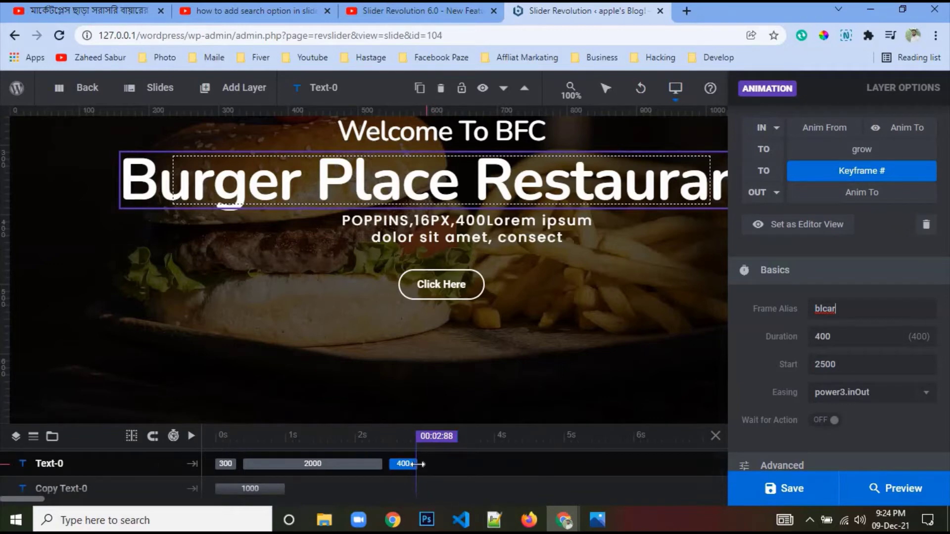
drag(443, 473, 667, 465)
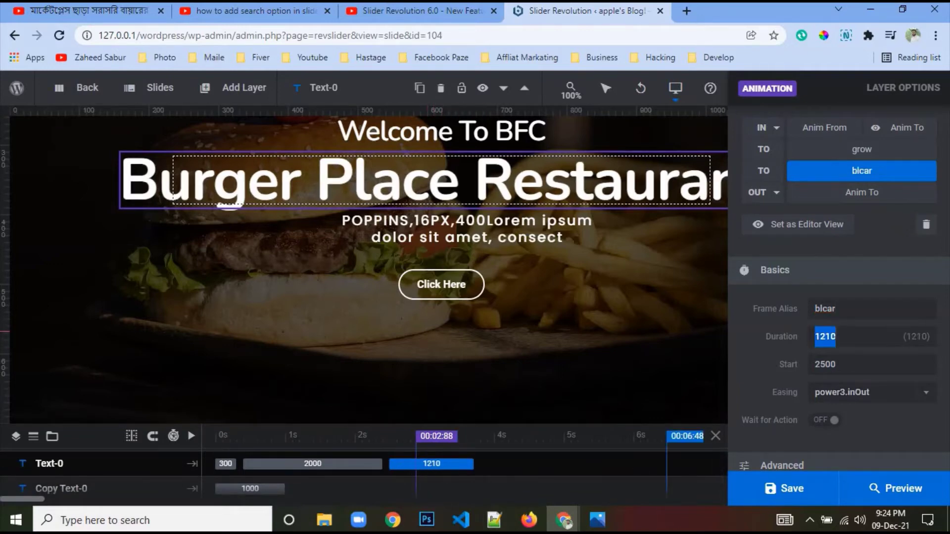
text(20)
key(Return)
Set the blcar keyframe's opacity to 0 and its horizontal and vertical scale to 1.4
scroll(840, 351, down, 3)
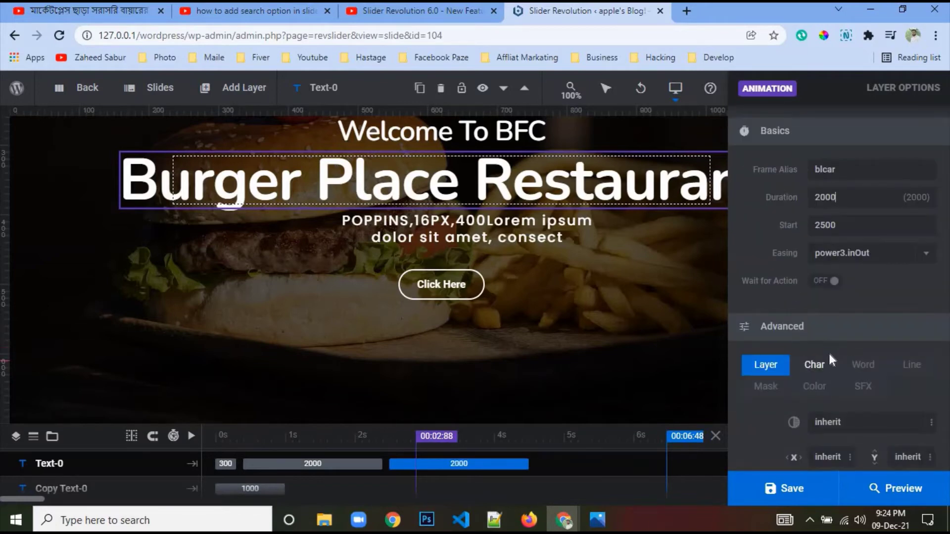
scroll(827, 360, down, 1)
click(830, 353)
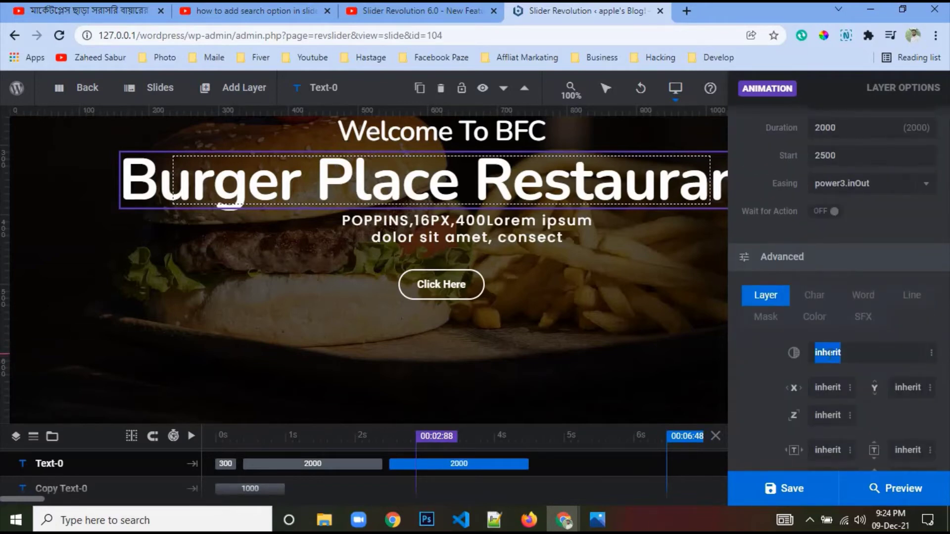
text(0)
scroll(828, 354, down, 2)
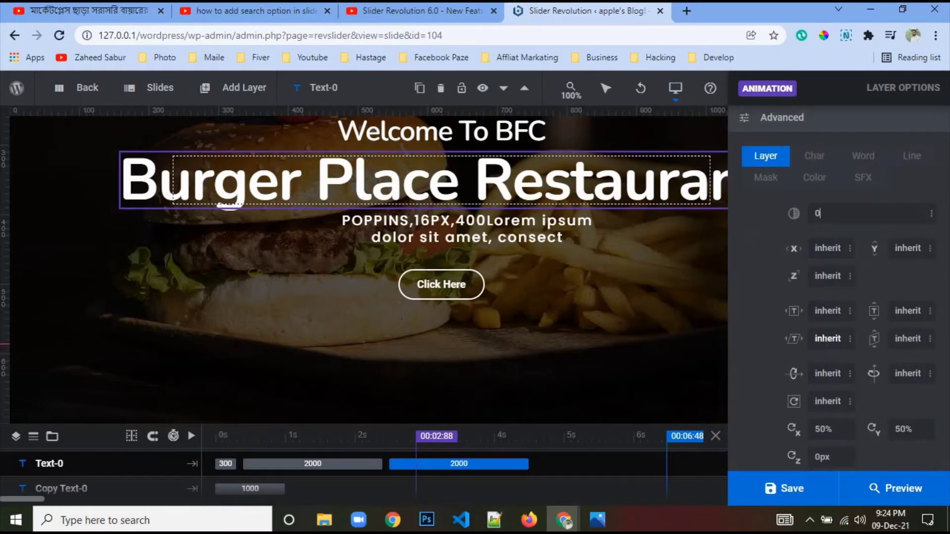
click(827, 311)
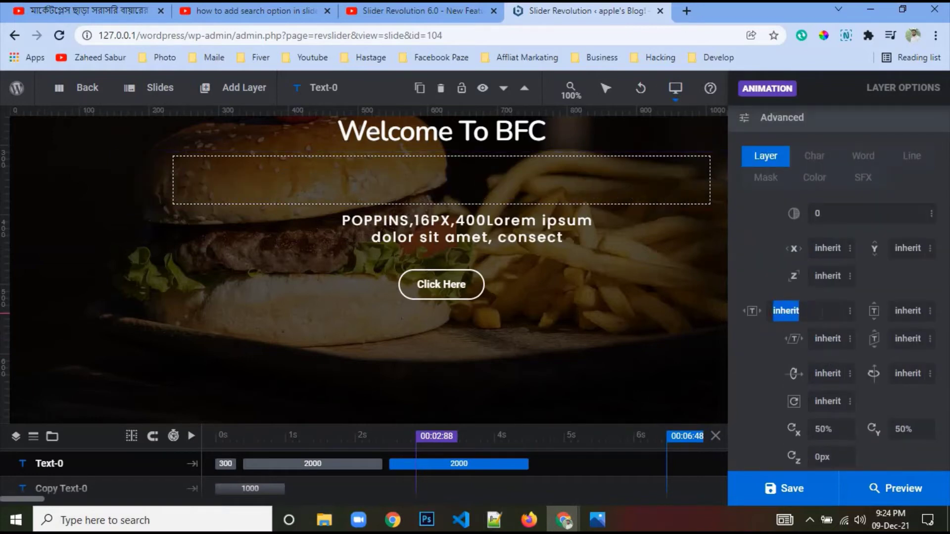
text(1.4)
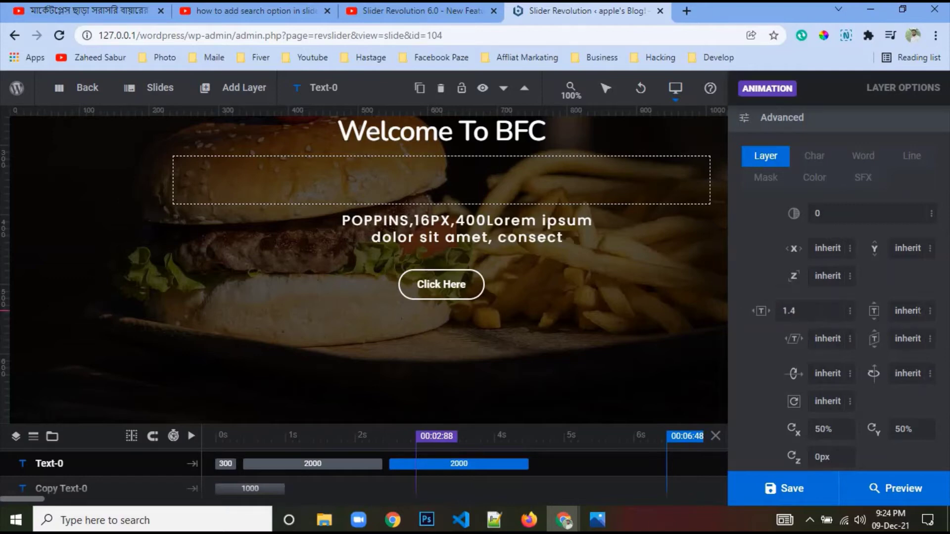
click(914, 312)
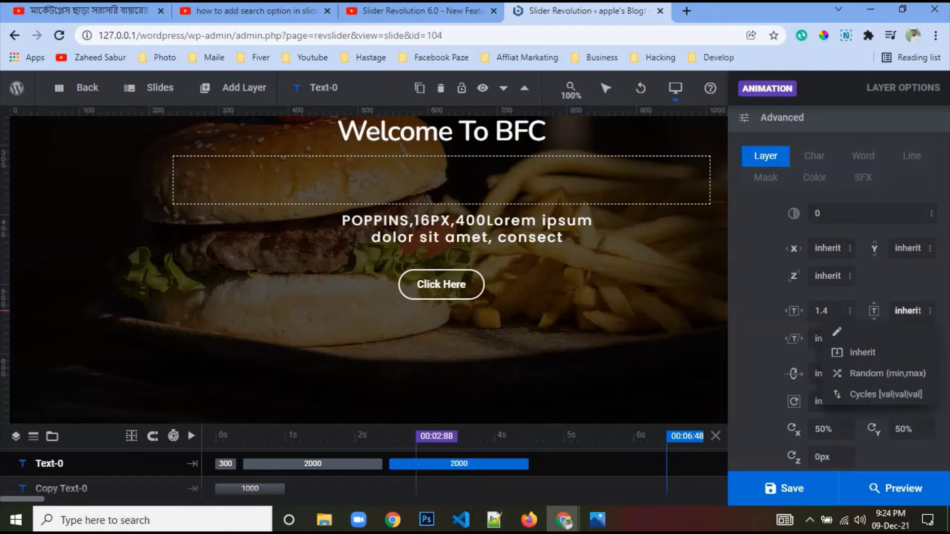
text(1.4)
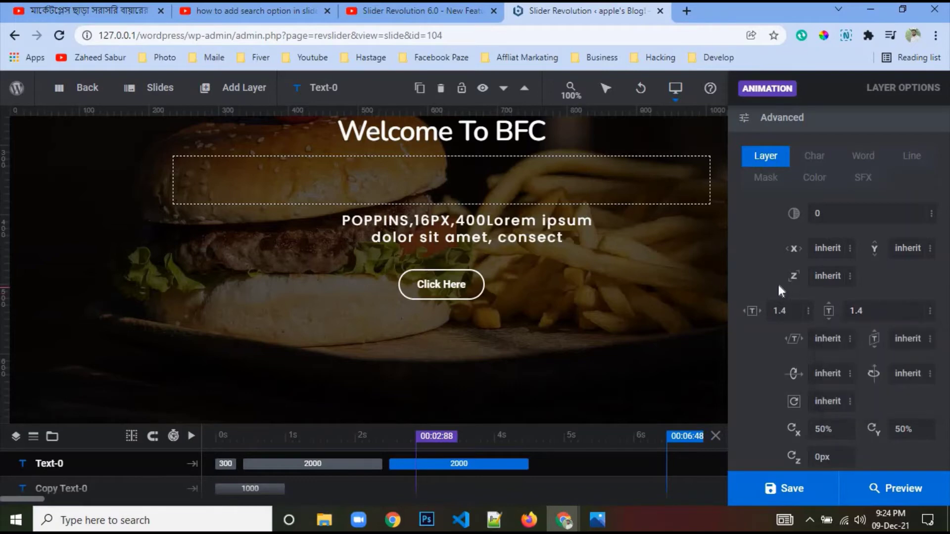
Enable the layer filter for the blcar keyframe with a 40px blur, and save the slide
scroll(776, 285, down, 3)
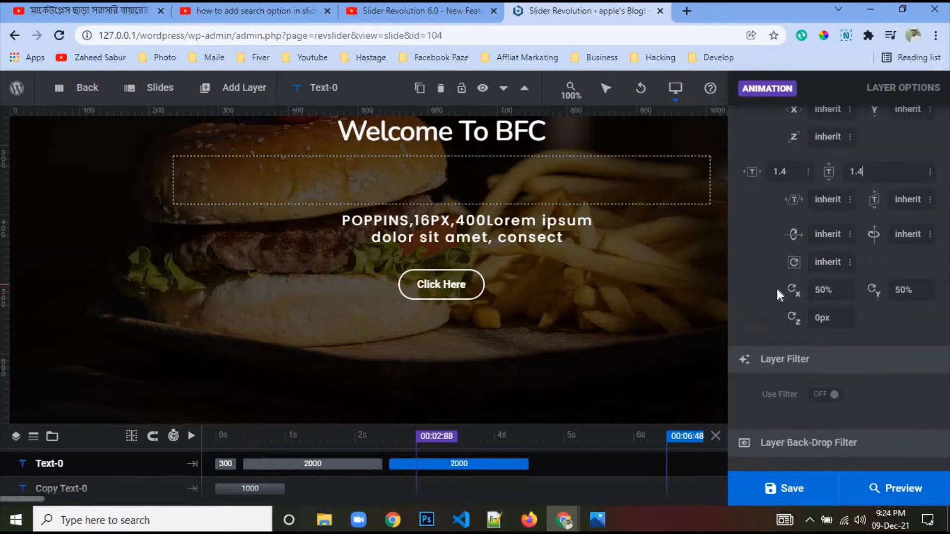
click(825, 396)
scroll(868, 363, down, 2)
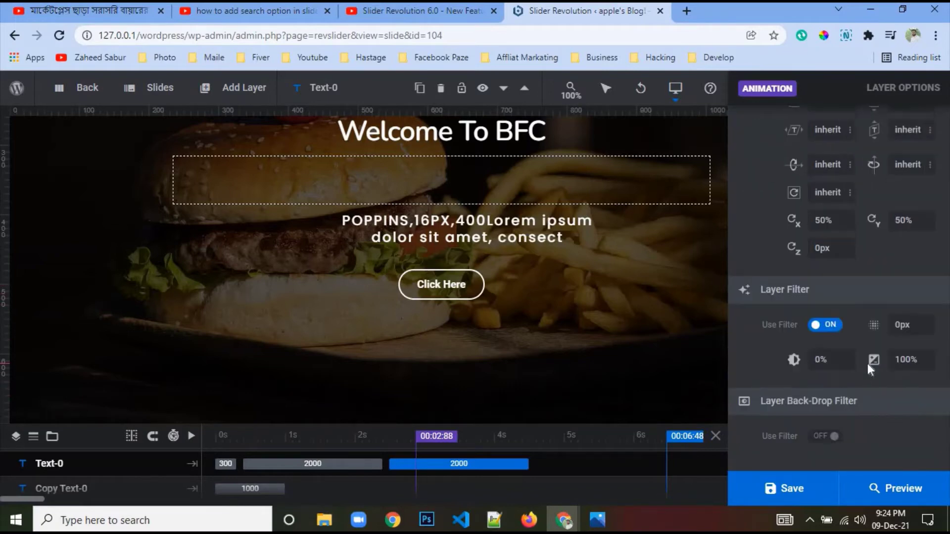
click(901, 310)
text(4)
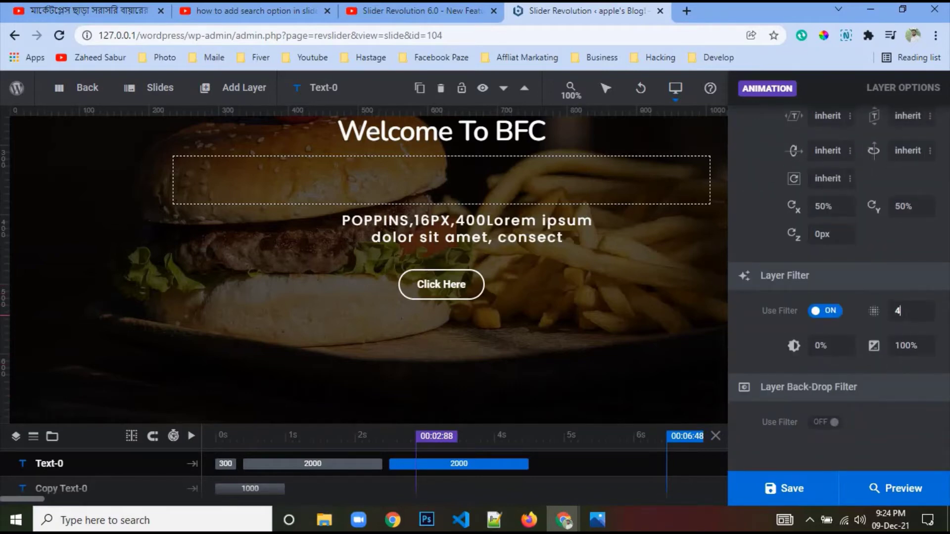
text(0px)
click(820, 487)
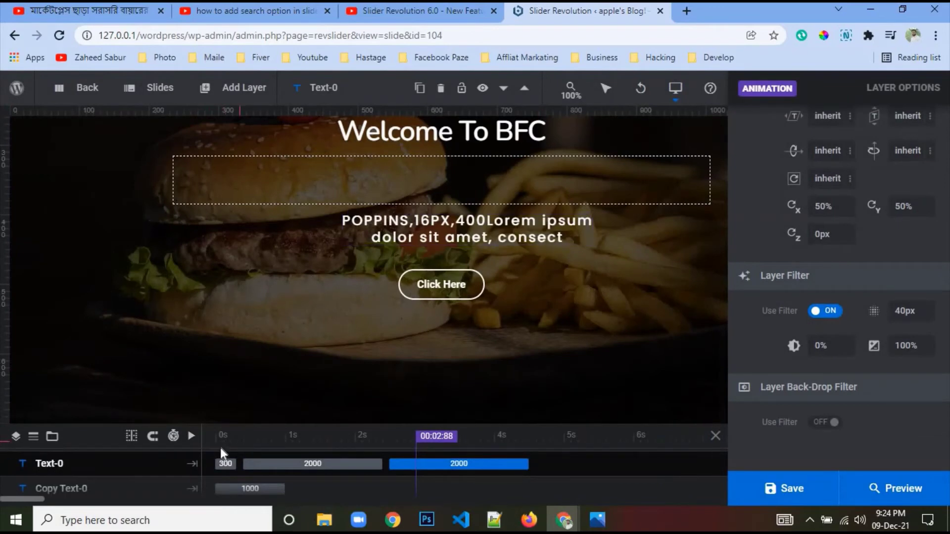
Play back the heading's animation and move the blcar keyframe to start at 2400, directly after grow
click(235, 457)
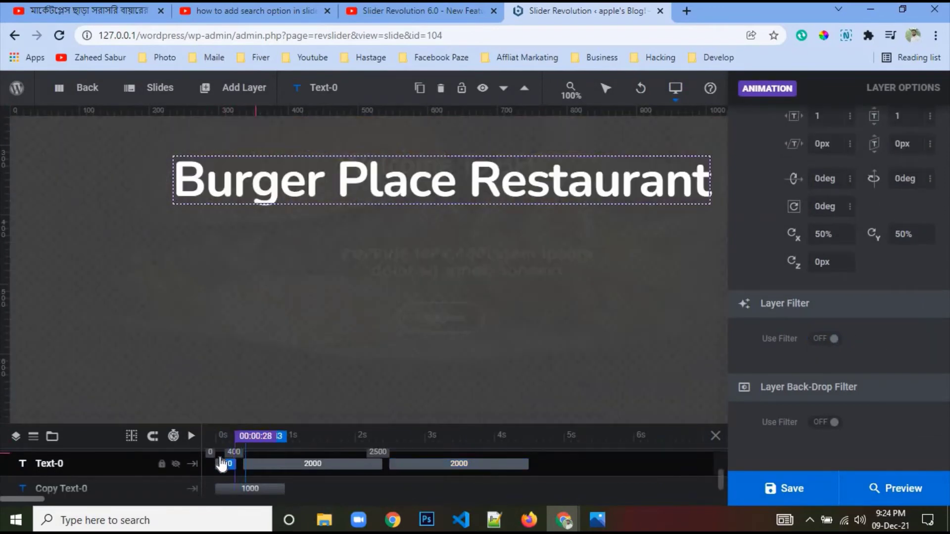
click(190, 437)
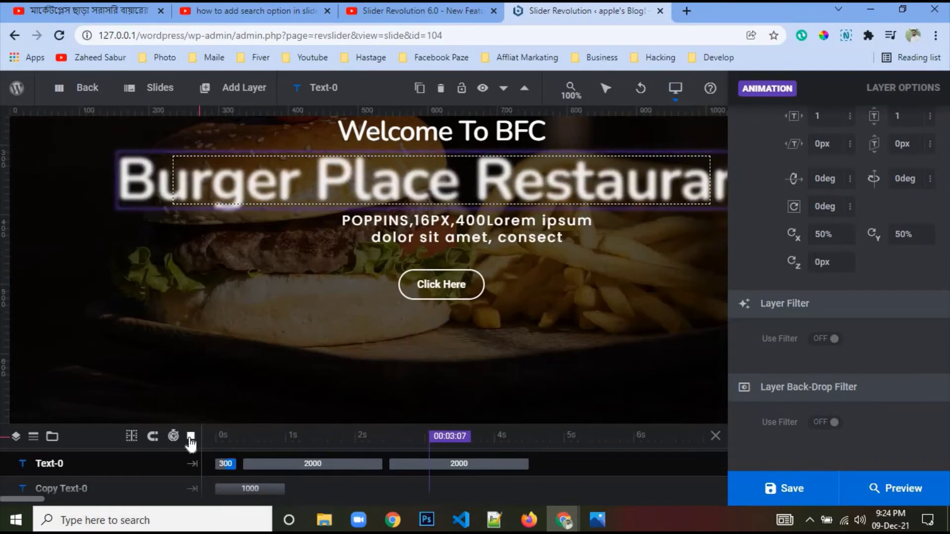
click(428, 465)
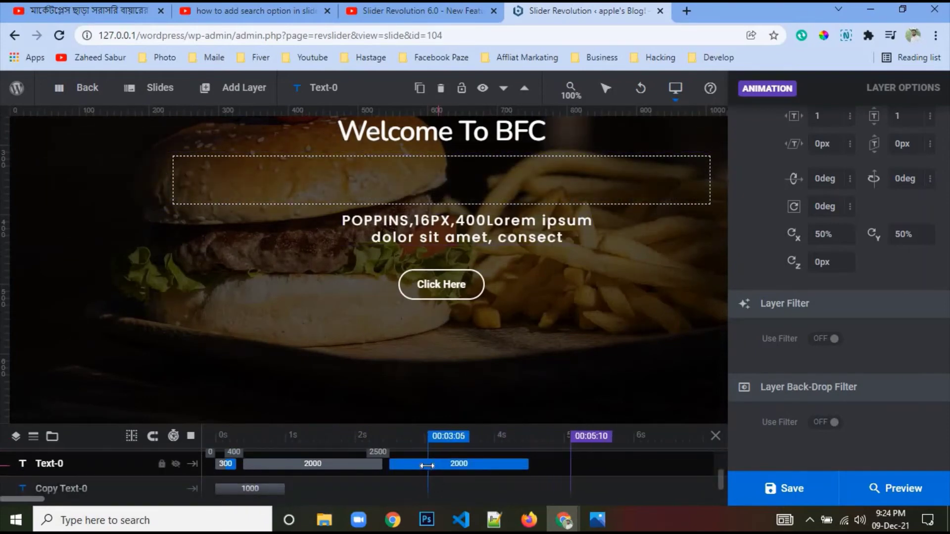
drag(426, 465, 420, 465)
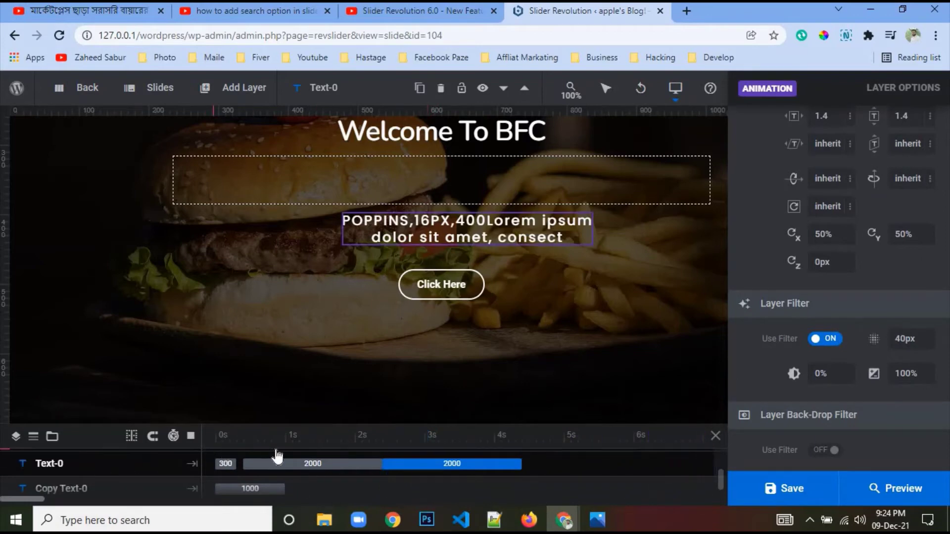
Replay the heading's timeline from the beginning to check the transition from the grow keyframe to blcar
drag(276, 452, 246, 451)
key(space)
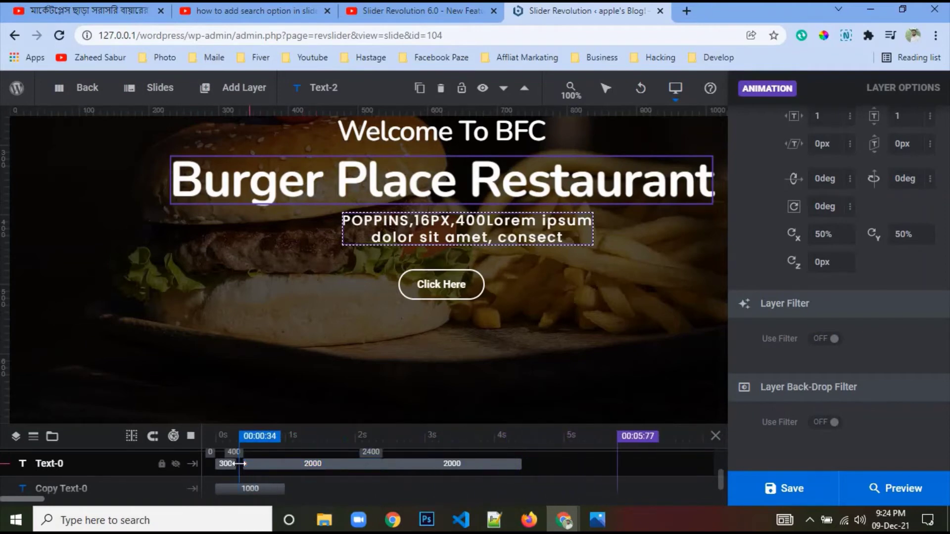
click(246, 436)
key(space)
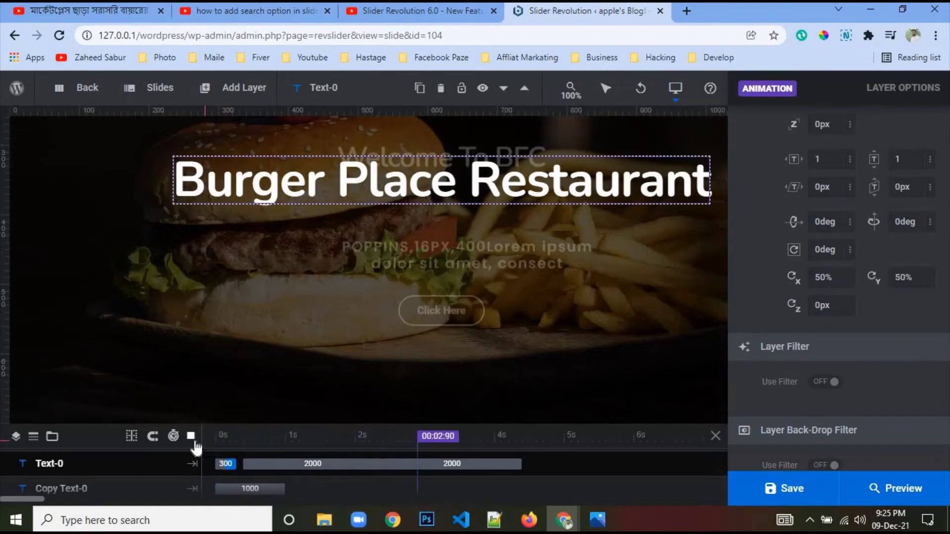
key(space)
click(242, 460)
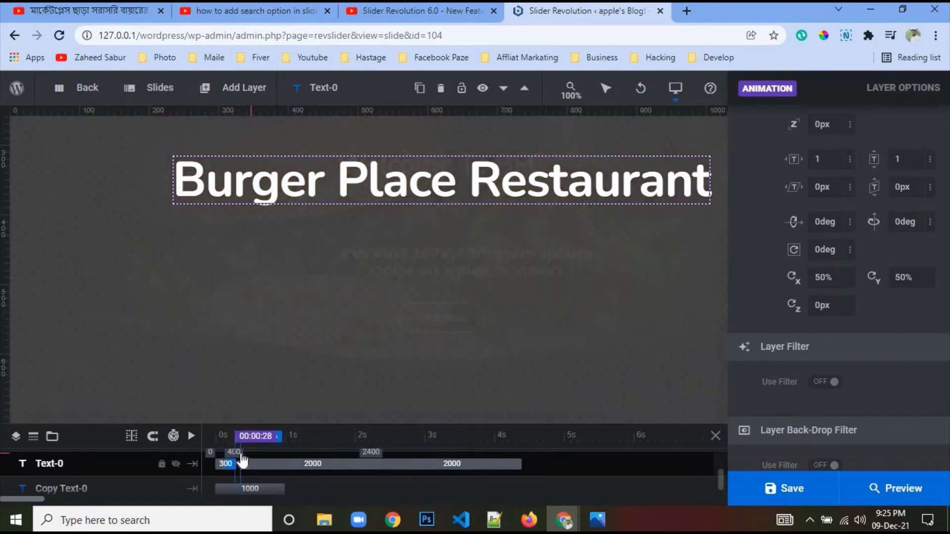
click(191, 437)
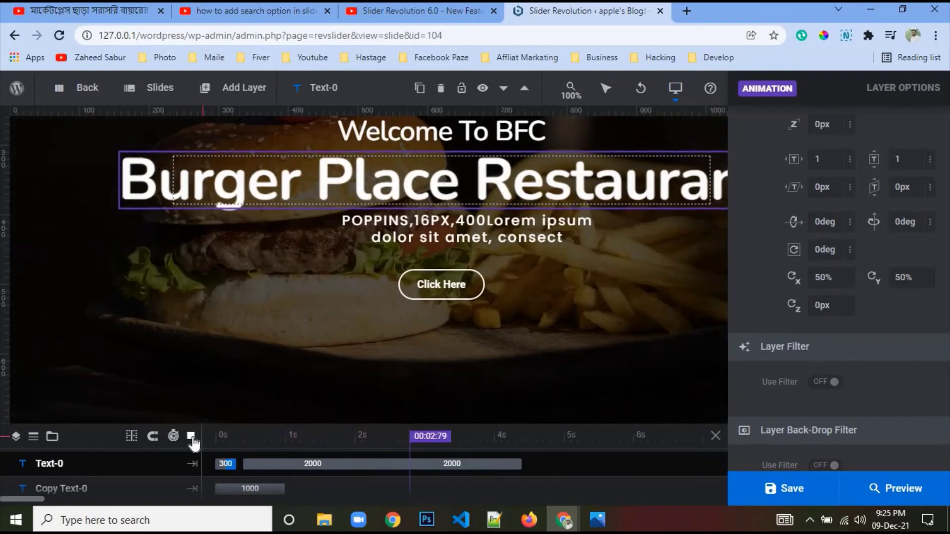
click(432, 463)
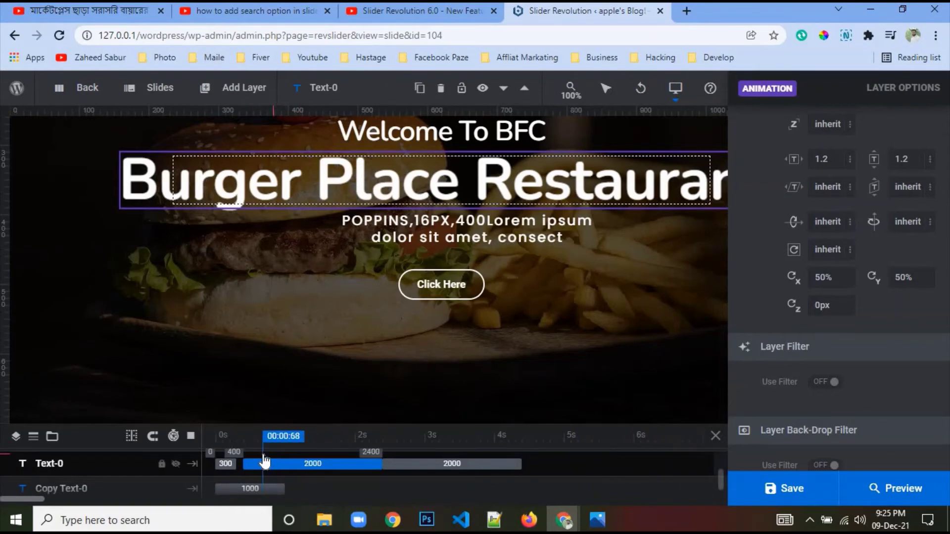
click(264, 458)
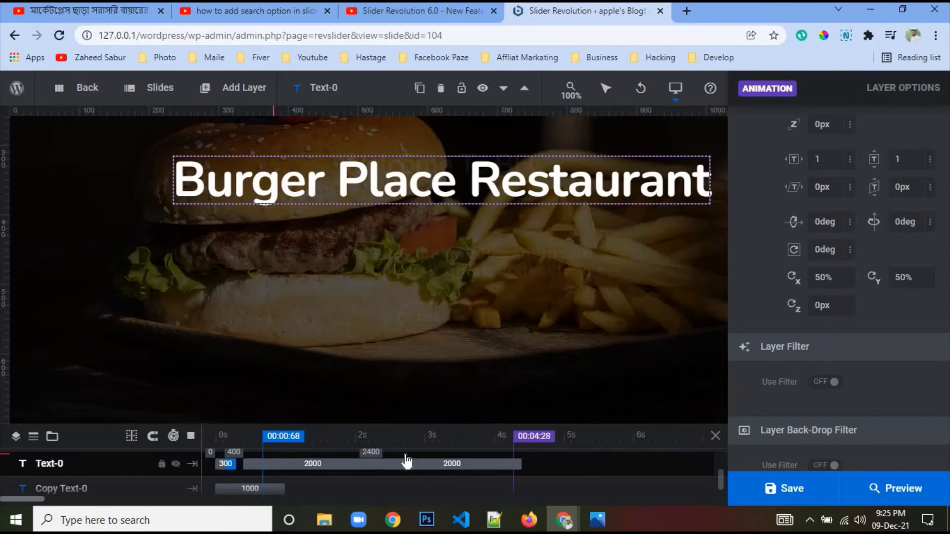
scroll(835, 342, up, 6)
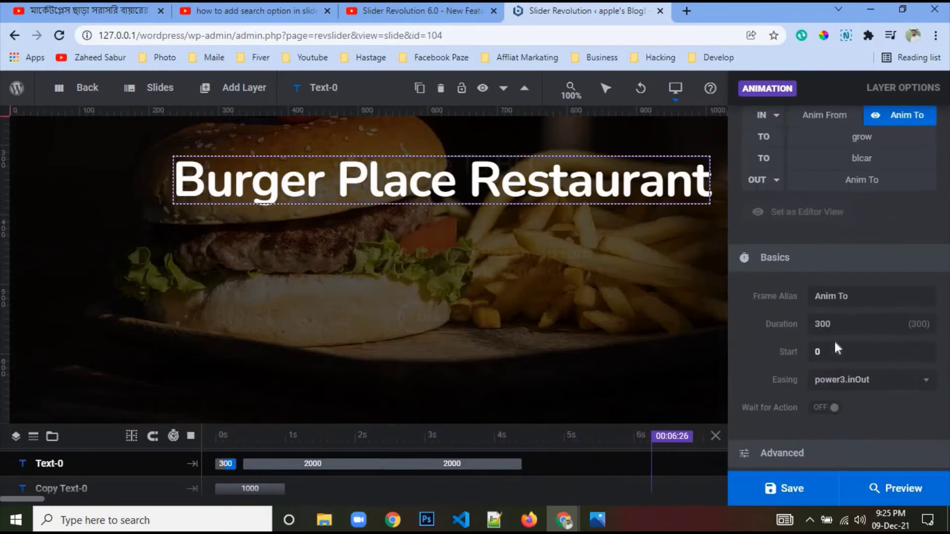
Set the Anim To keyframe's duration to 2000 for the Burger Place Restaurant heading, and save the slide
scroll(839, 341, down, 3)
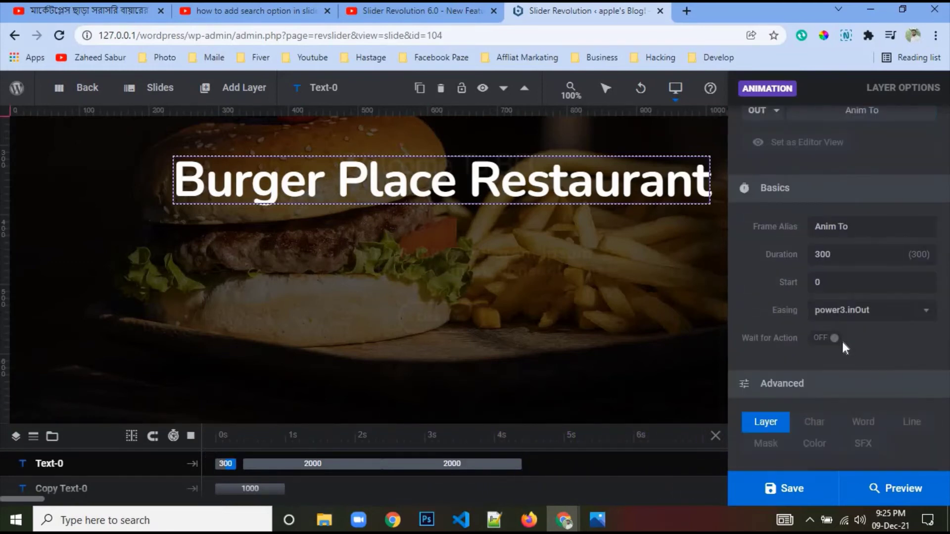
key(space)
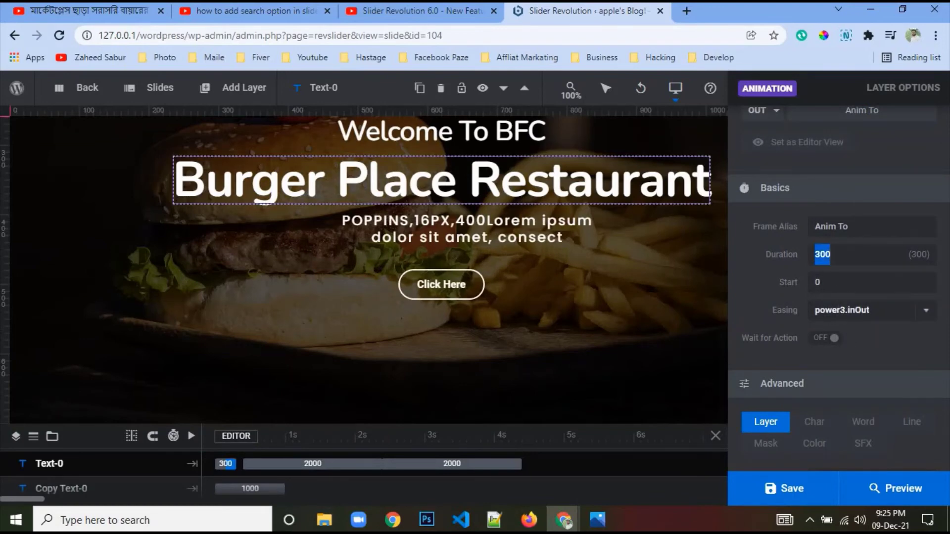
scroll(837, 307, up, 6)
scroll(837, 307, down, 3)
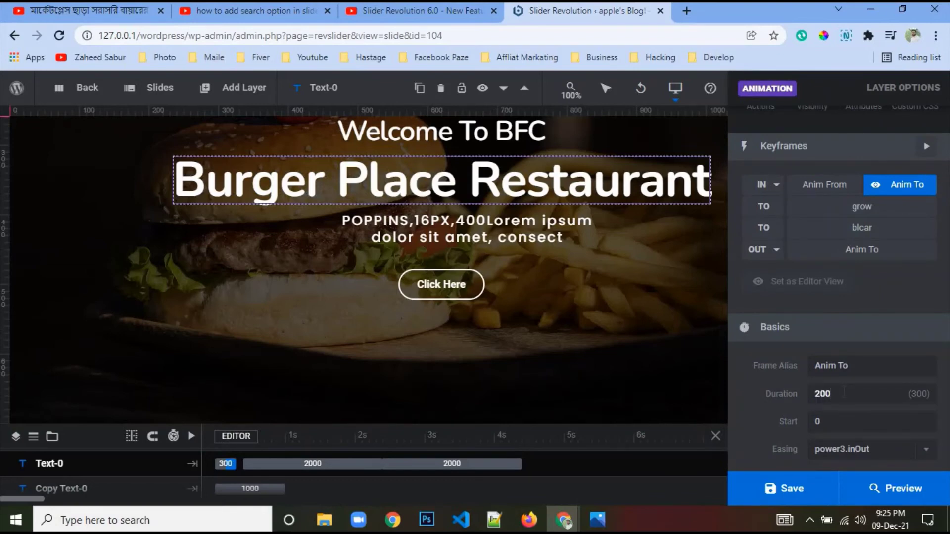
key(Return)
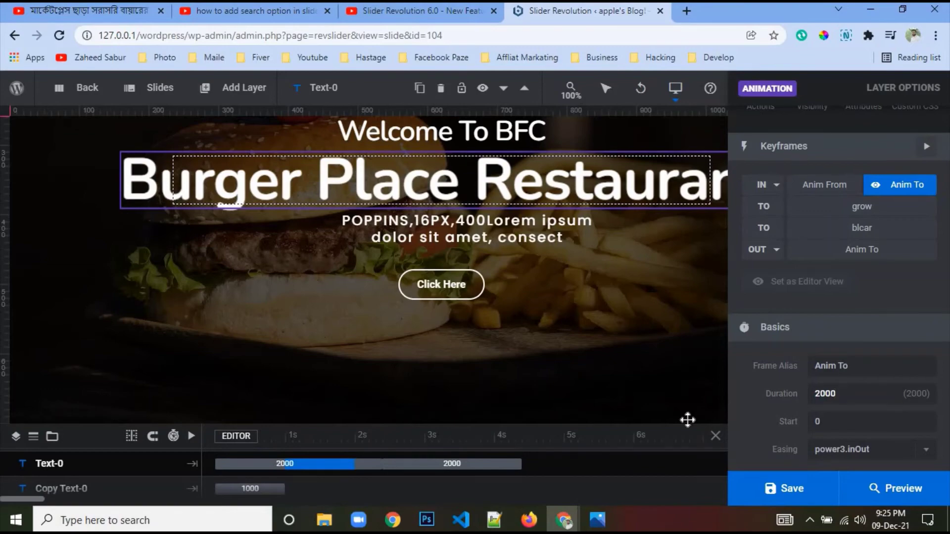
click(759, 492)
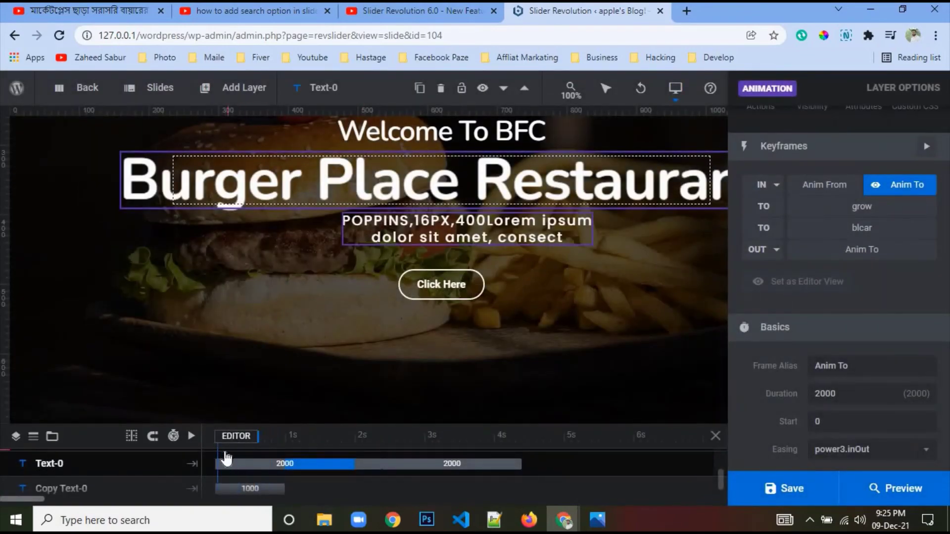
Play back the timeline from the beginning to check the heading's animation with the longer Anim To keyframe
click(191, 436)
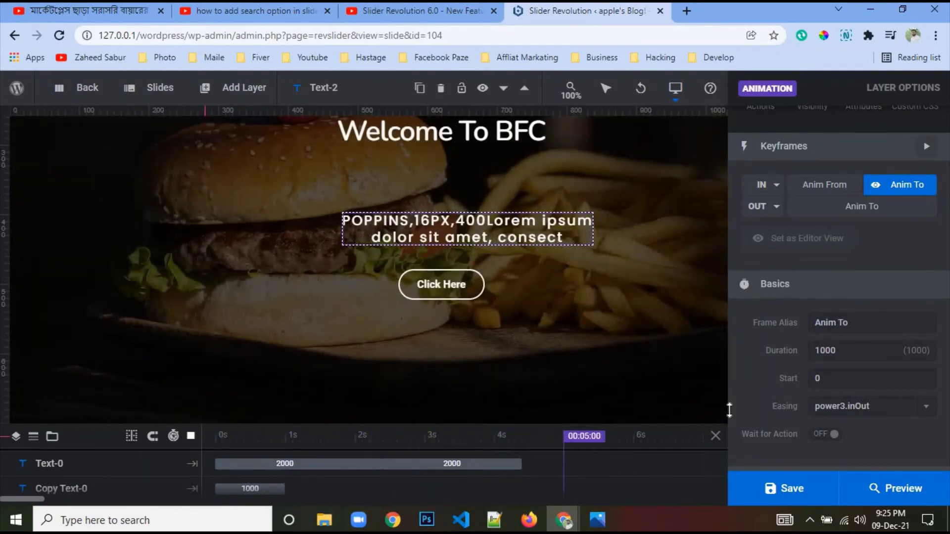
click(210, 461)
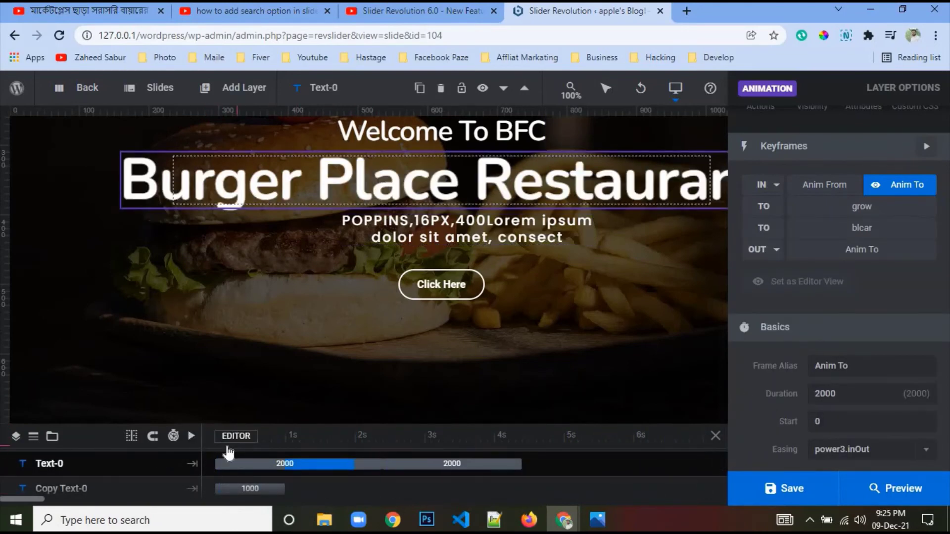
click(228, 452)
click(191, 437)
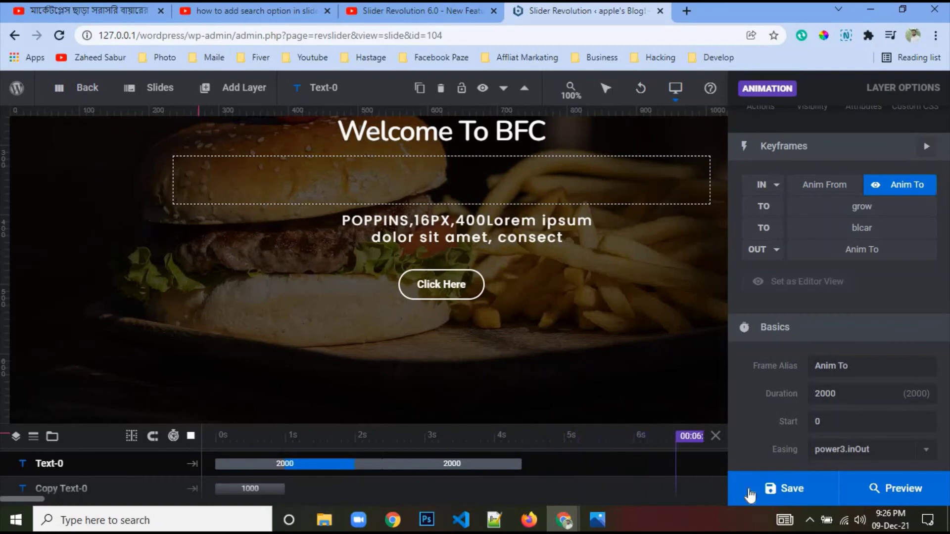
Set the heading's Anim To keyframe start to -1610, save the slide, and play back the animation
click(826, 422)
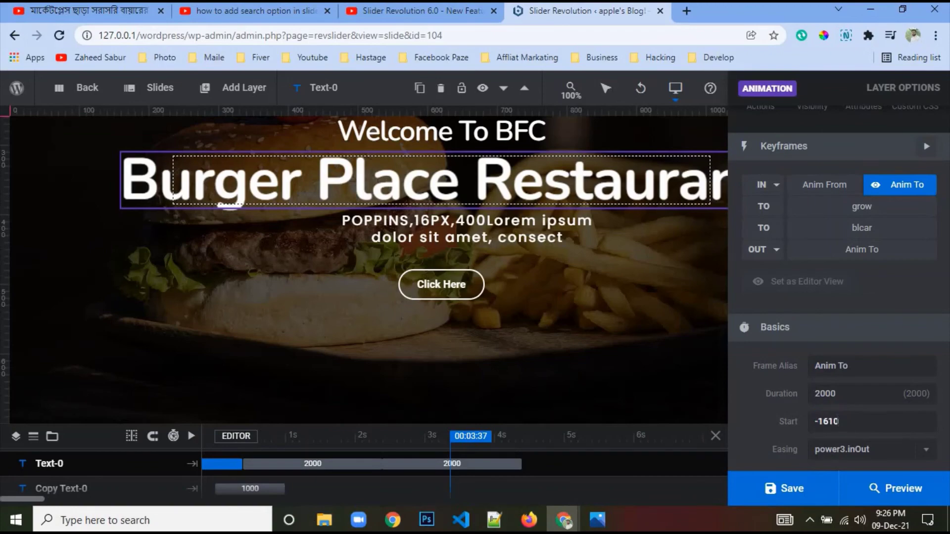
click(764, 498)
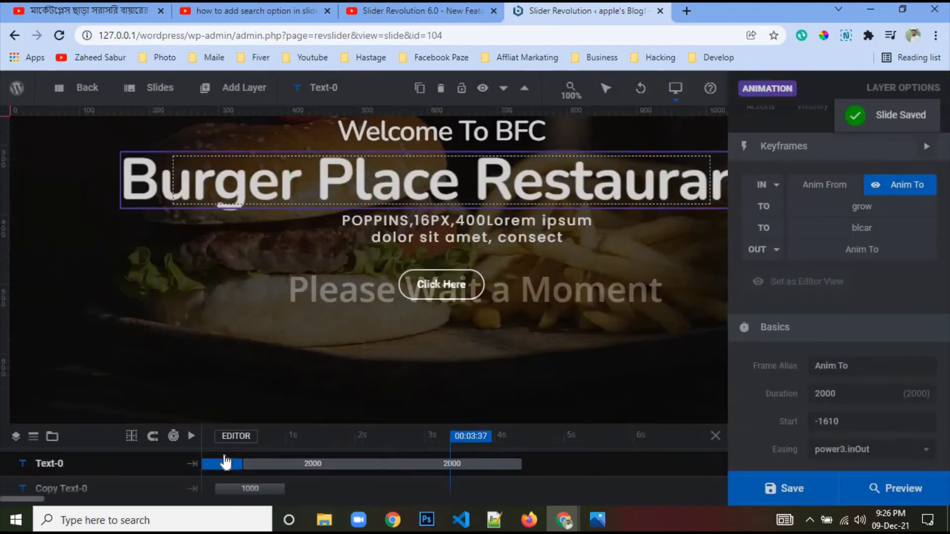
click(247, 462)
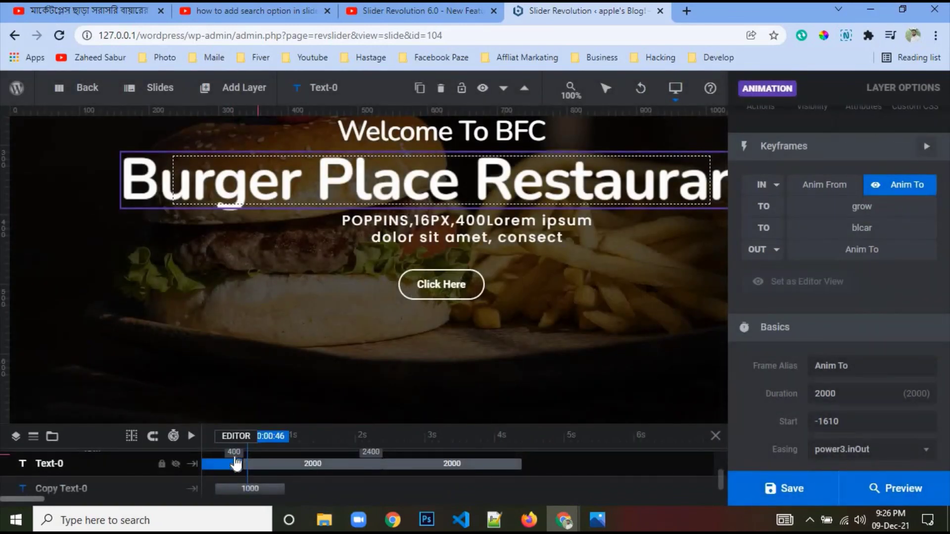
click(191, 438)
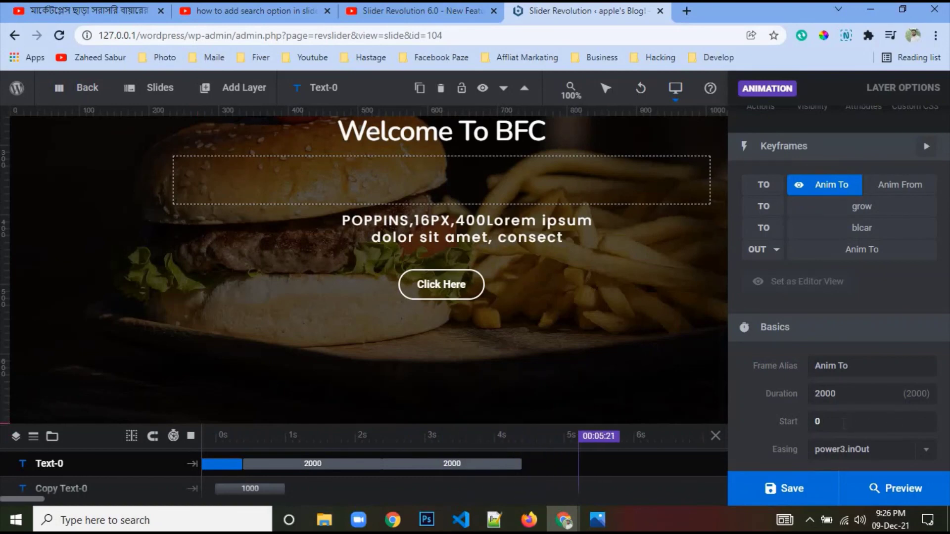
Set the heading's Anim To keyframe start to 0, save the slide, and replay the animation
click(792, 488)
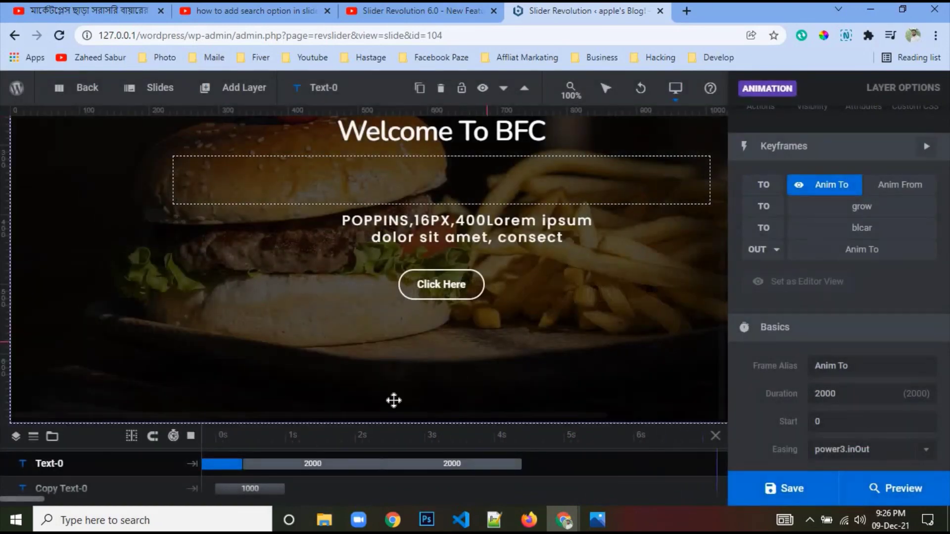
click(242, 460)
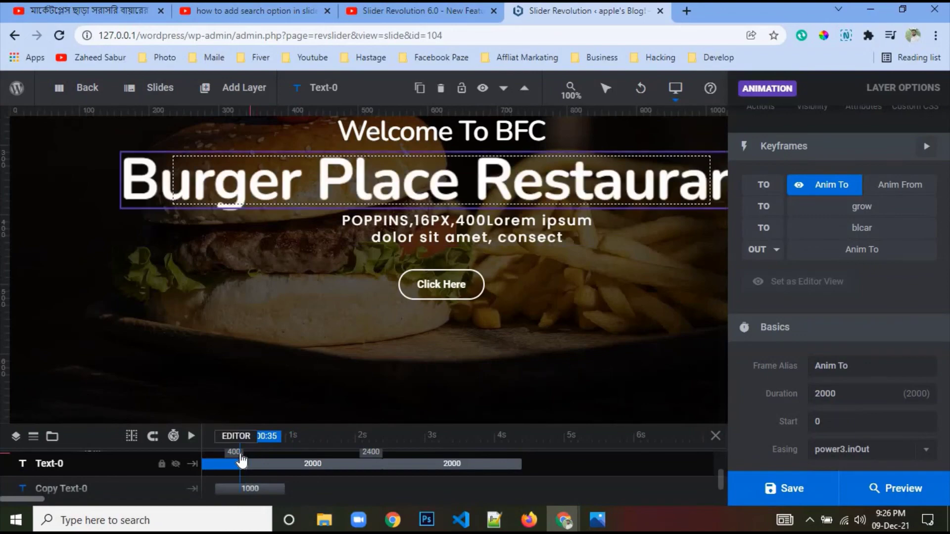
click(191, 437)
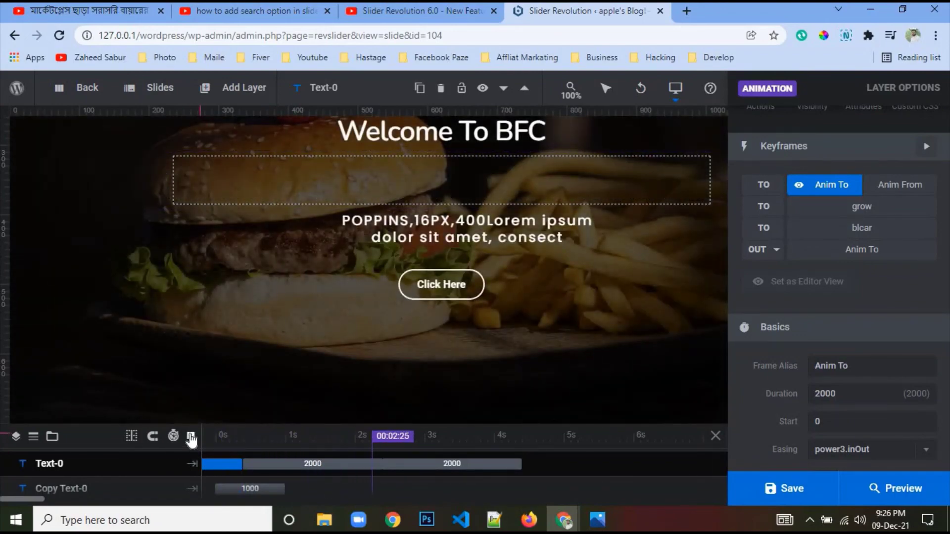
mouse_move(769, 492)
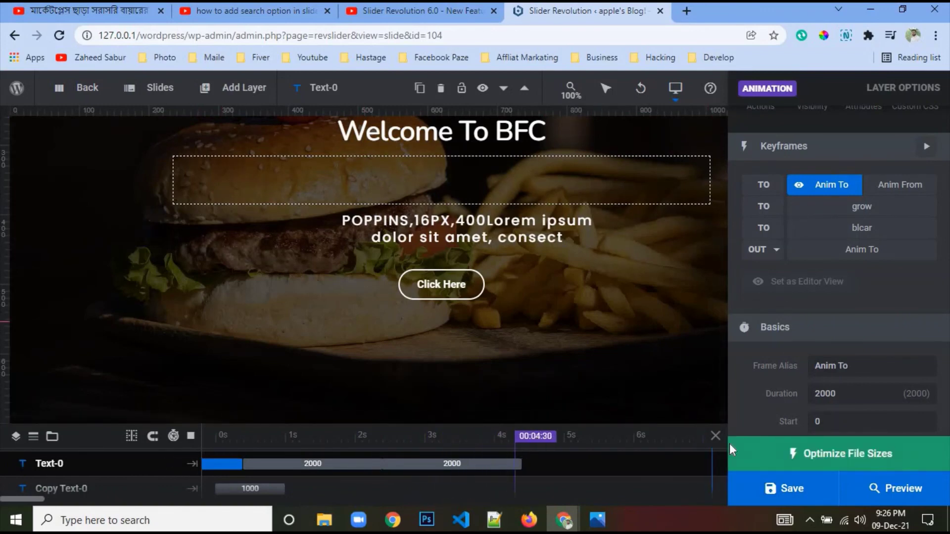